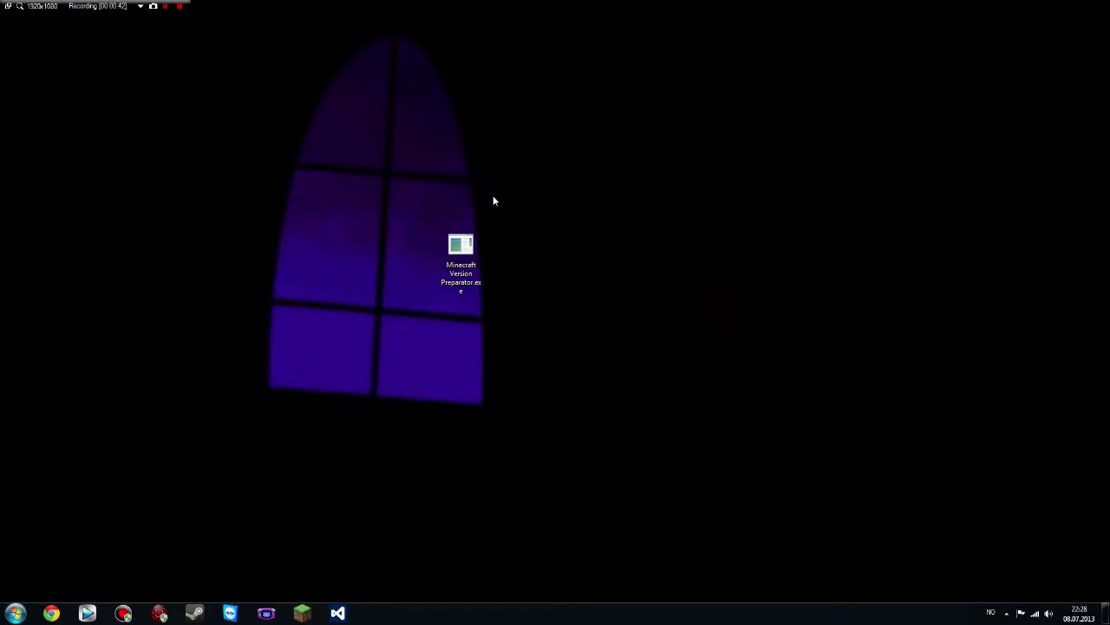
Open the versions folder inside .minecraft, reached through %appdata%.
key(super)
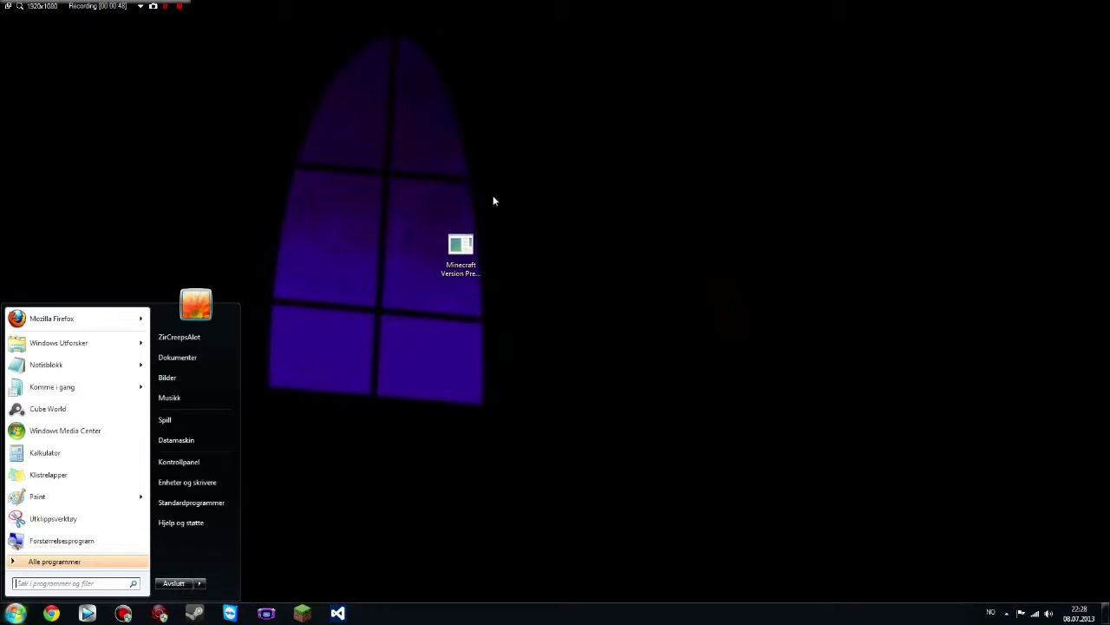
text(%appd)
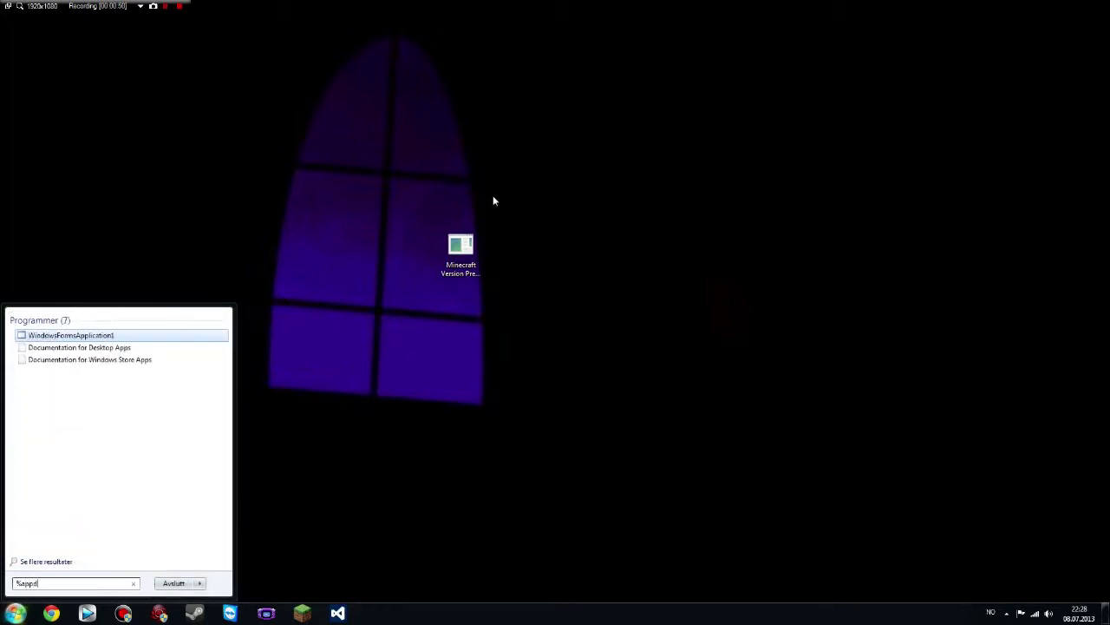
text(ata%)
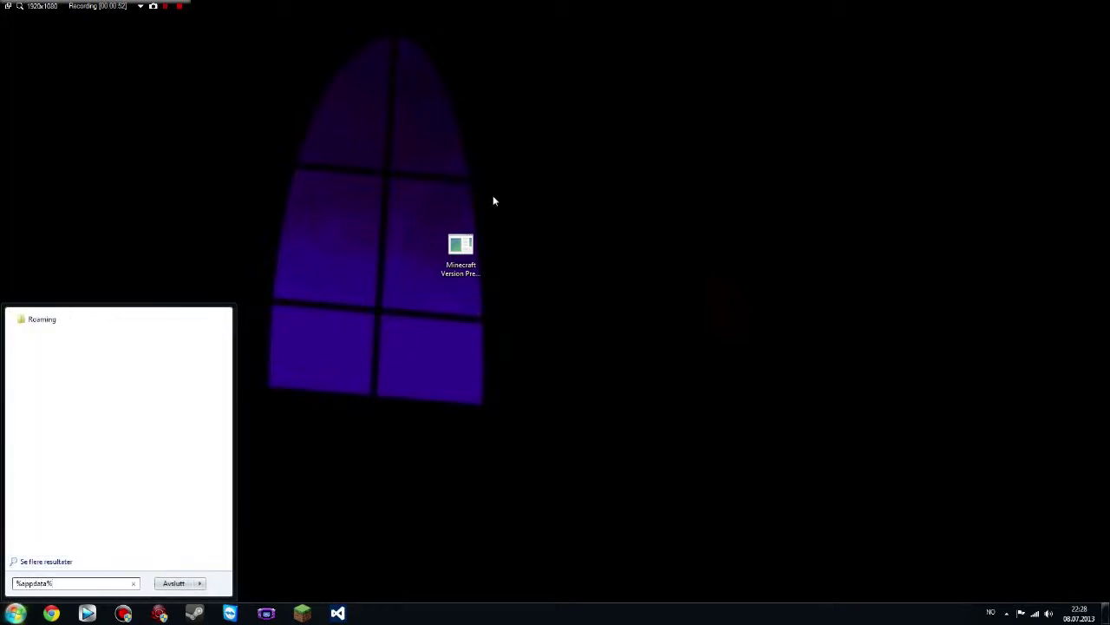
key(Return)
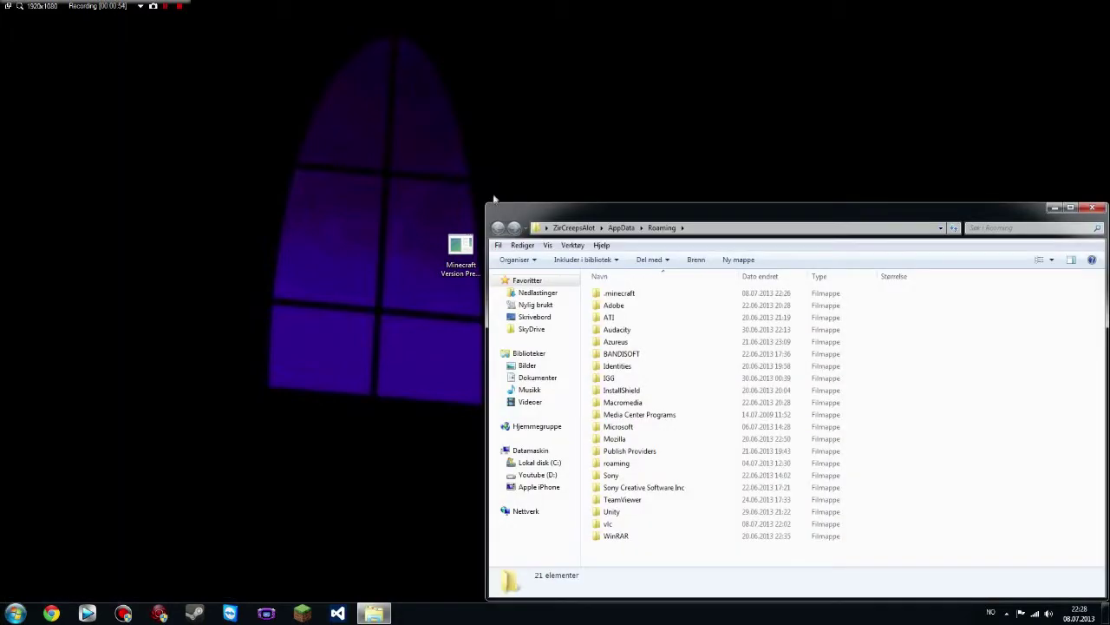
double_click(635, 294)
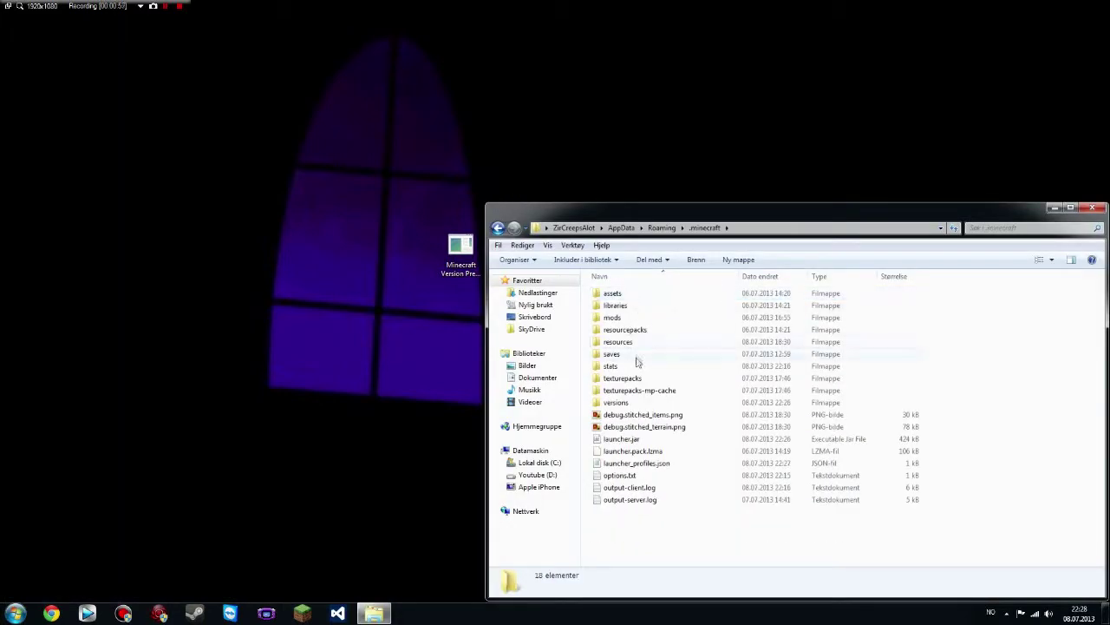
double_click(634, 403)
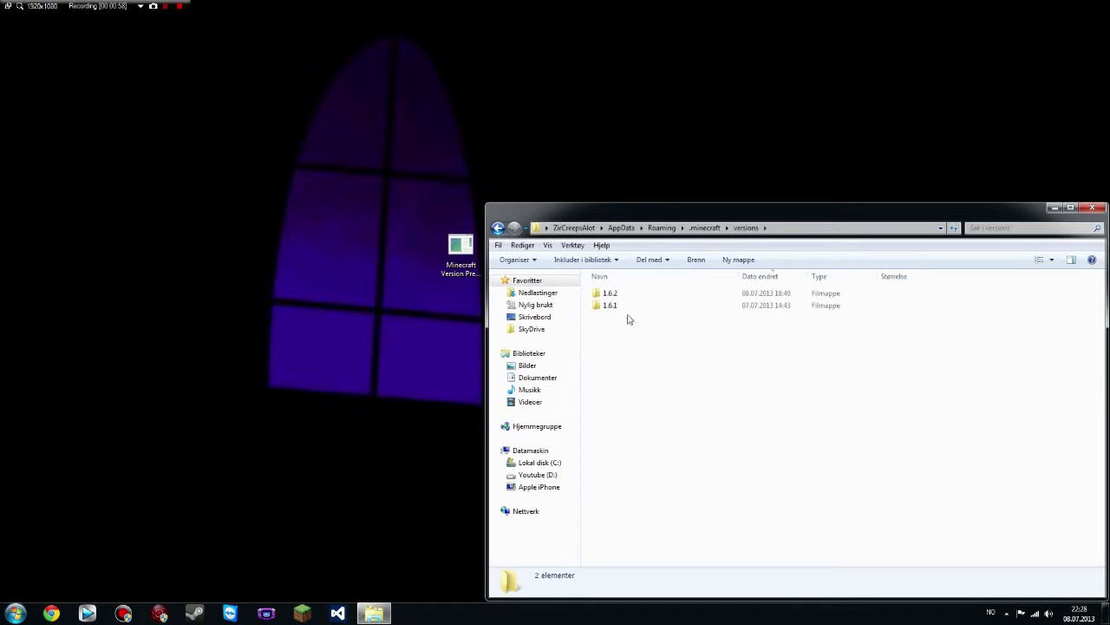
drag(642, 343, 590, 302)
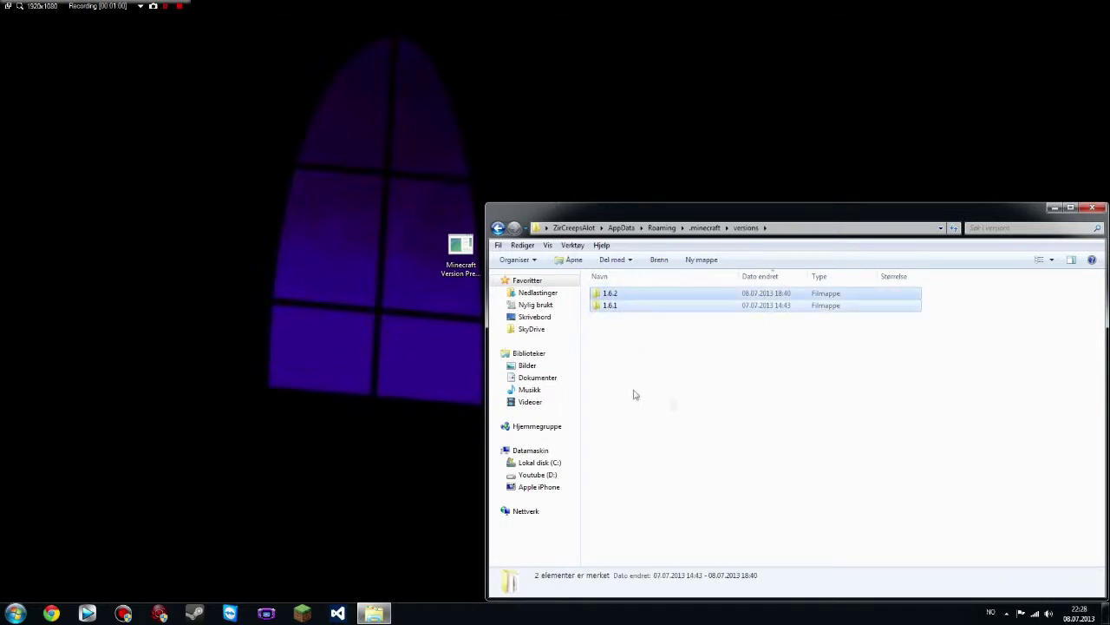
Copy both 1.6.1.jar and 1.6.1.json from the 1.6.1 version folder.
click(622, 307)
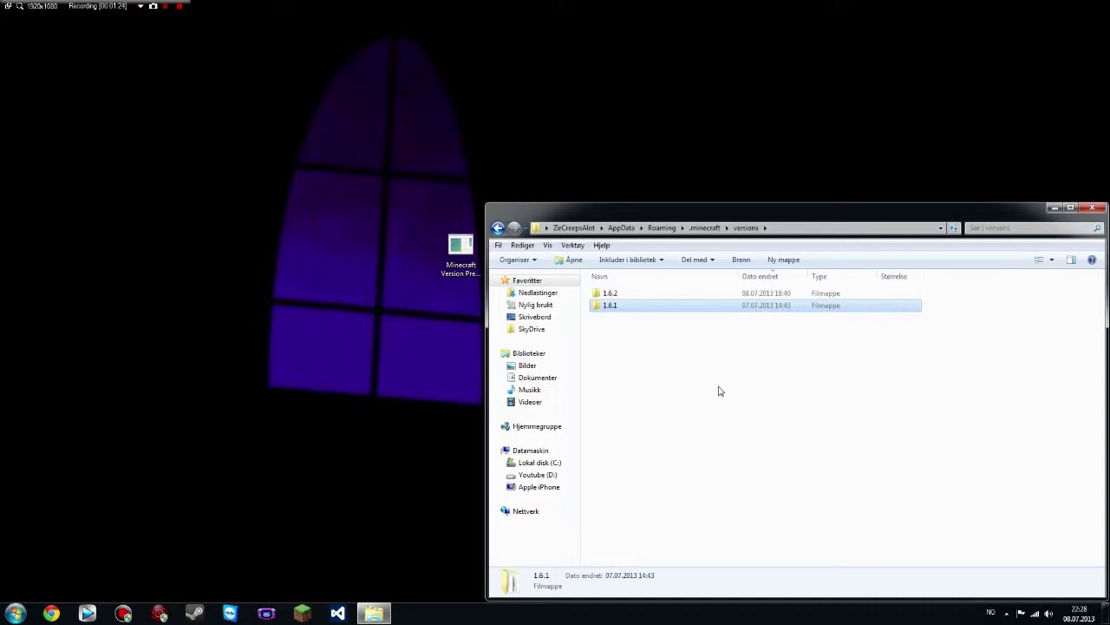
double_click(621, 308)
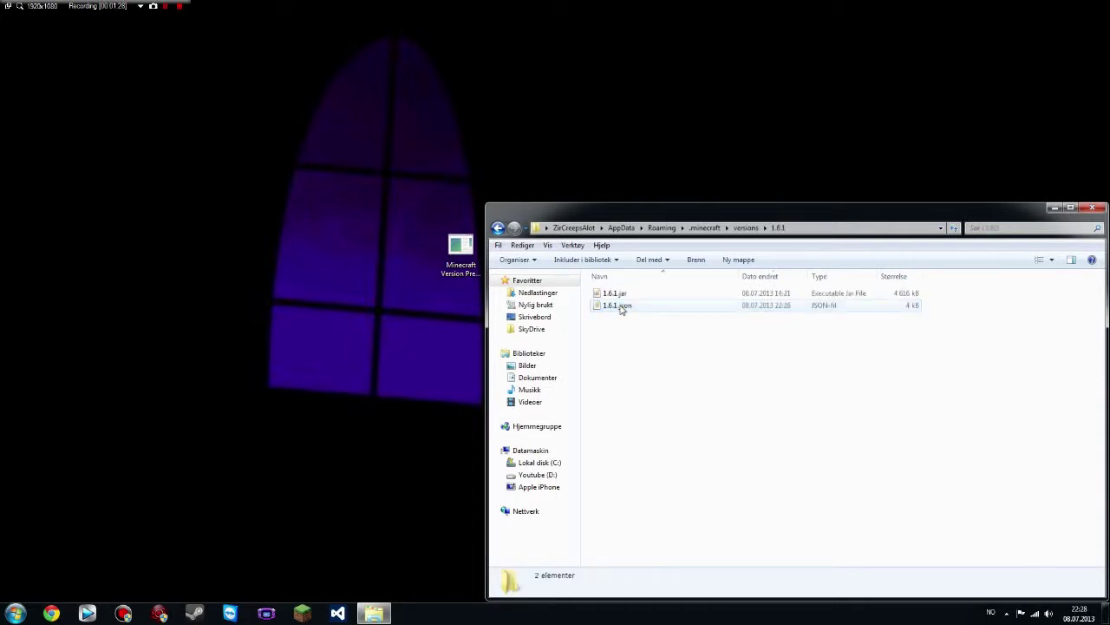
key(ctrl+a)
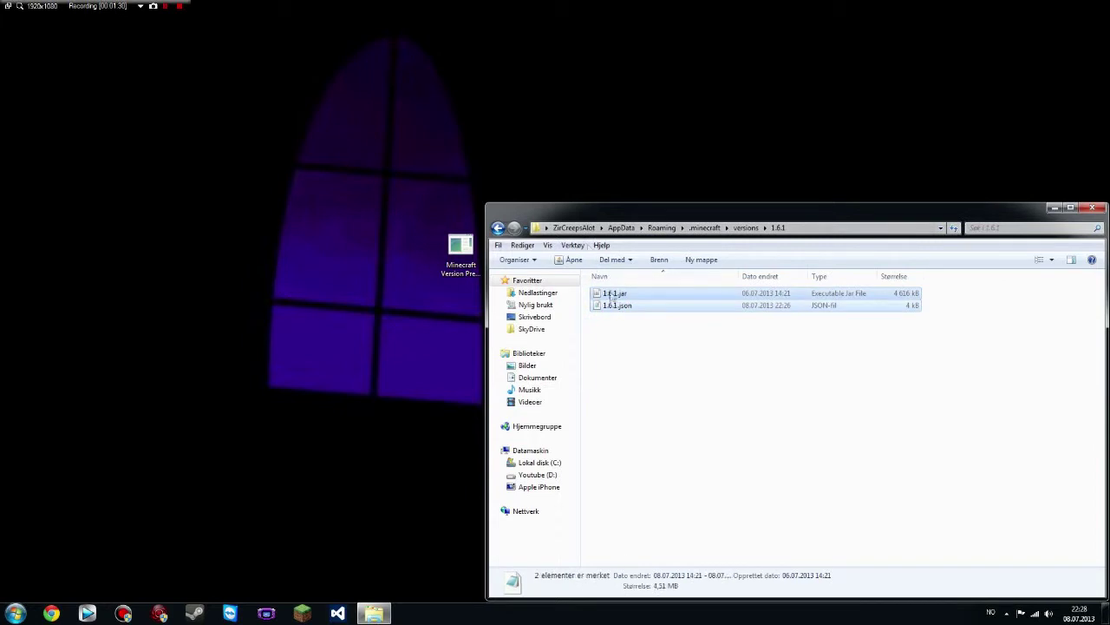
right_click(612, 297)
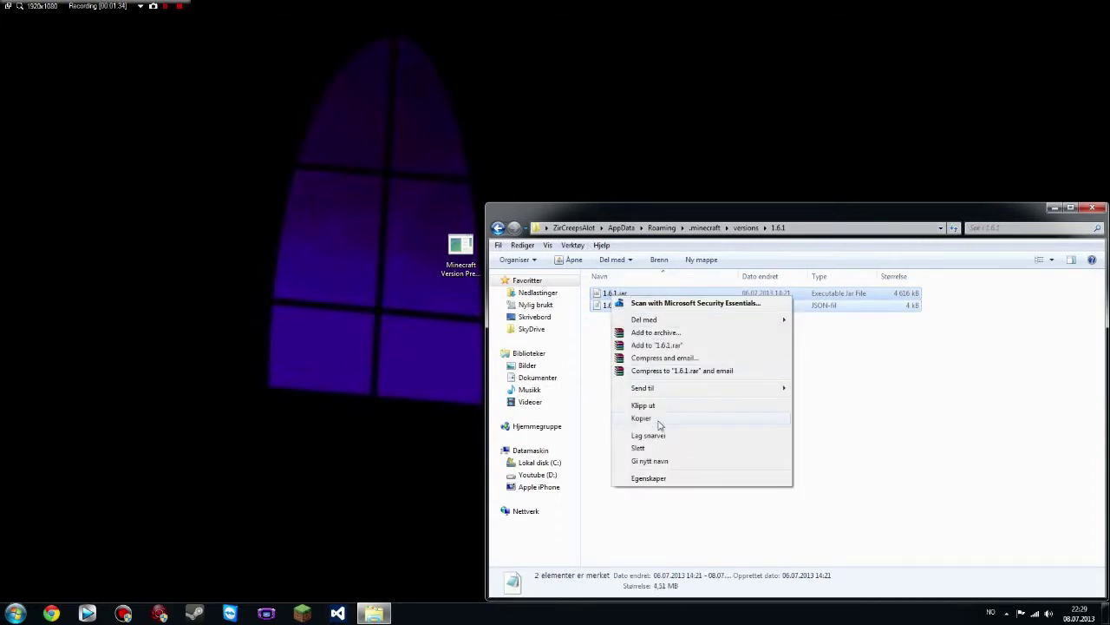
click(659, 424)
Create a new folder named Demo in the versions folder.
click(498, 227)
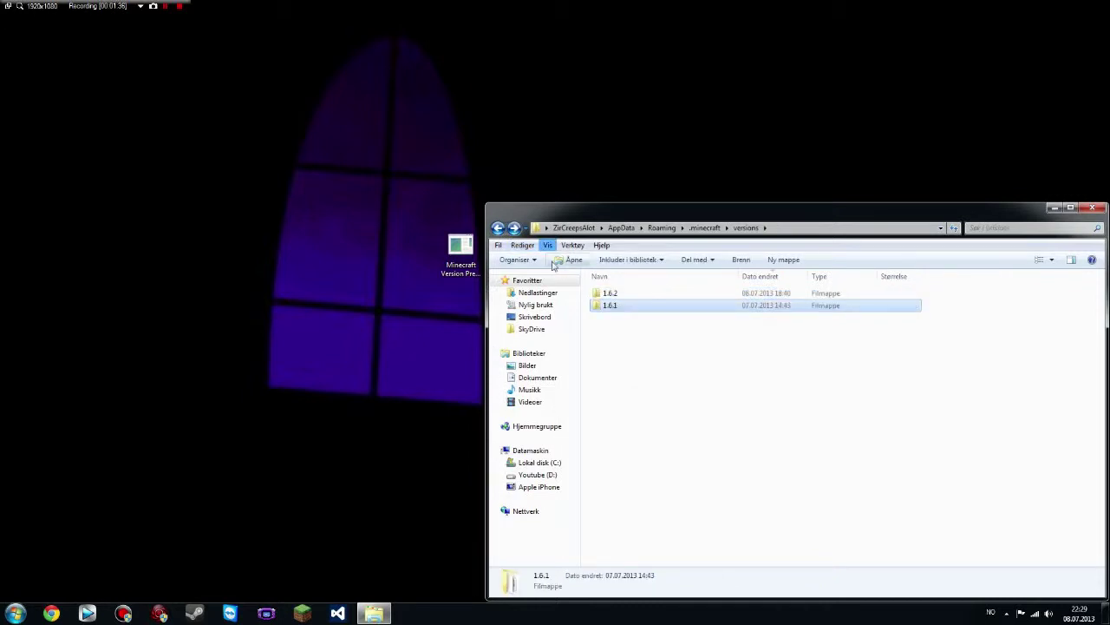
right_click(634, 325)
mouse_move(699, 483)
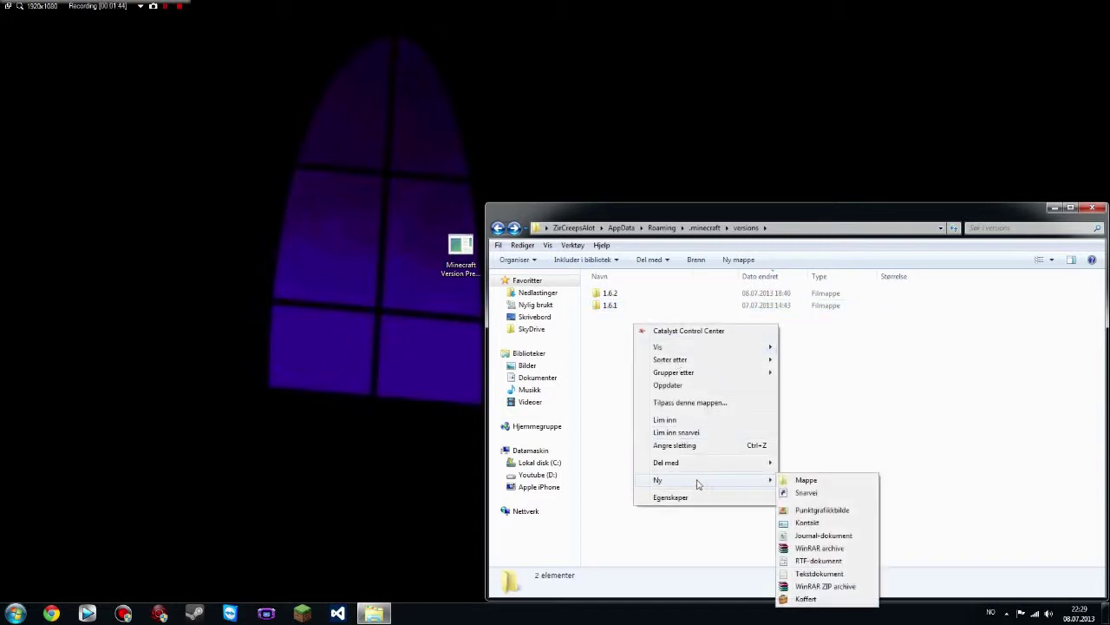
click(836, 486)
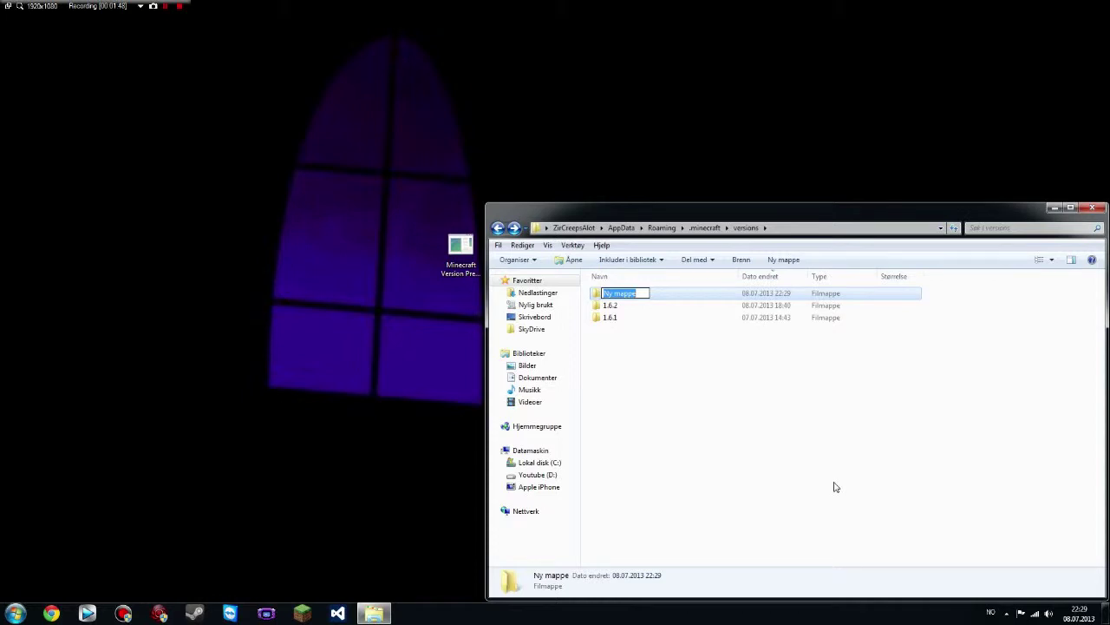
text(Demo)
key(Return)
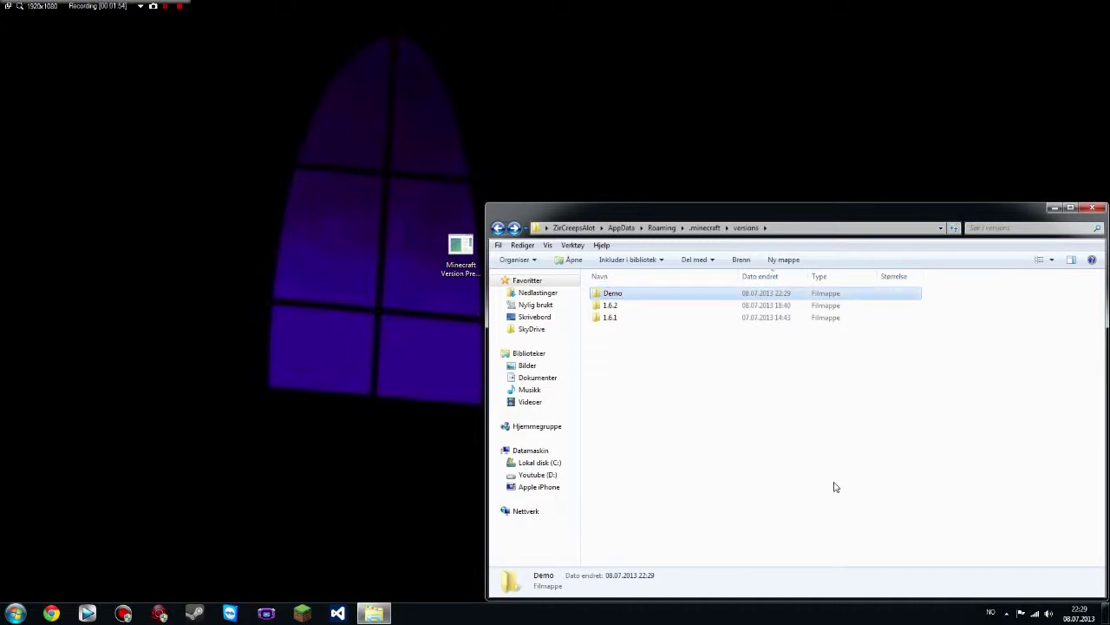
Paste the copied 1.6.1 jar and json files into the Demo folder.
key(Return)
right_click(835, 487)
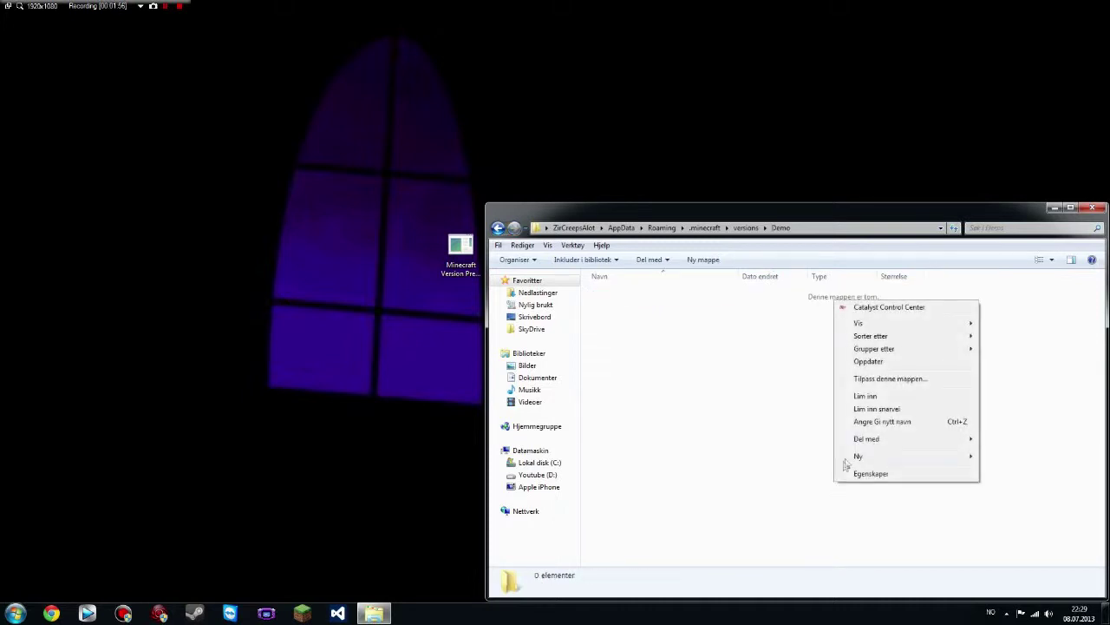
click(868, 395)
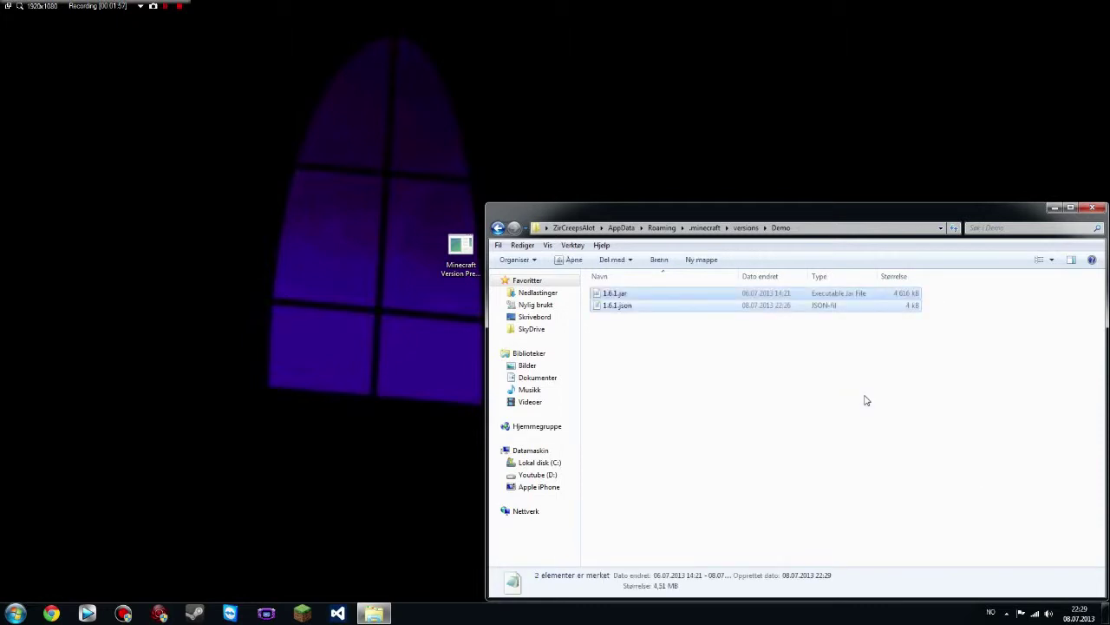
Rename 1.6.1.jar in the Demo folder to Demo.jar.
click(620, 296)
right_click(648, 293)
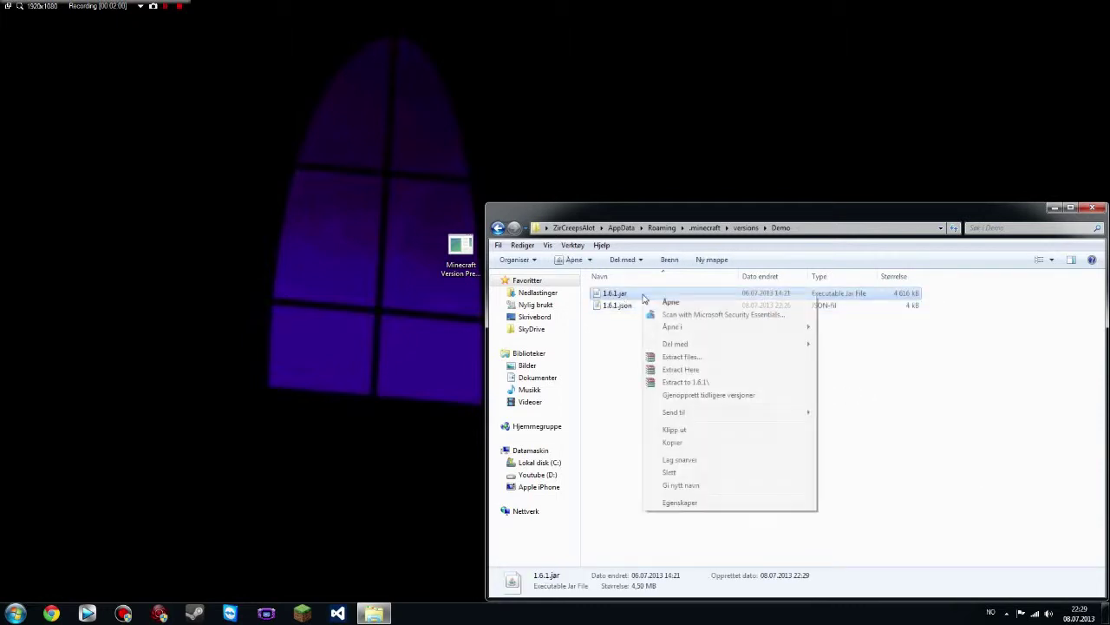
click(709, 487)
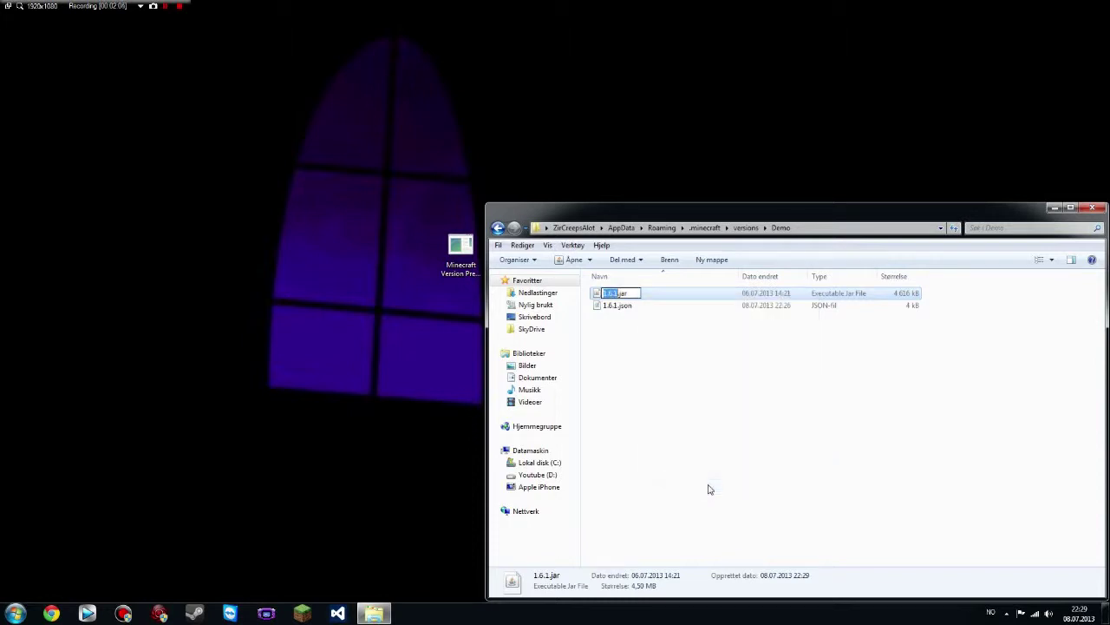
text(Demo)
key(Return)
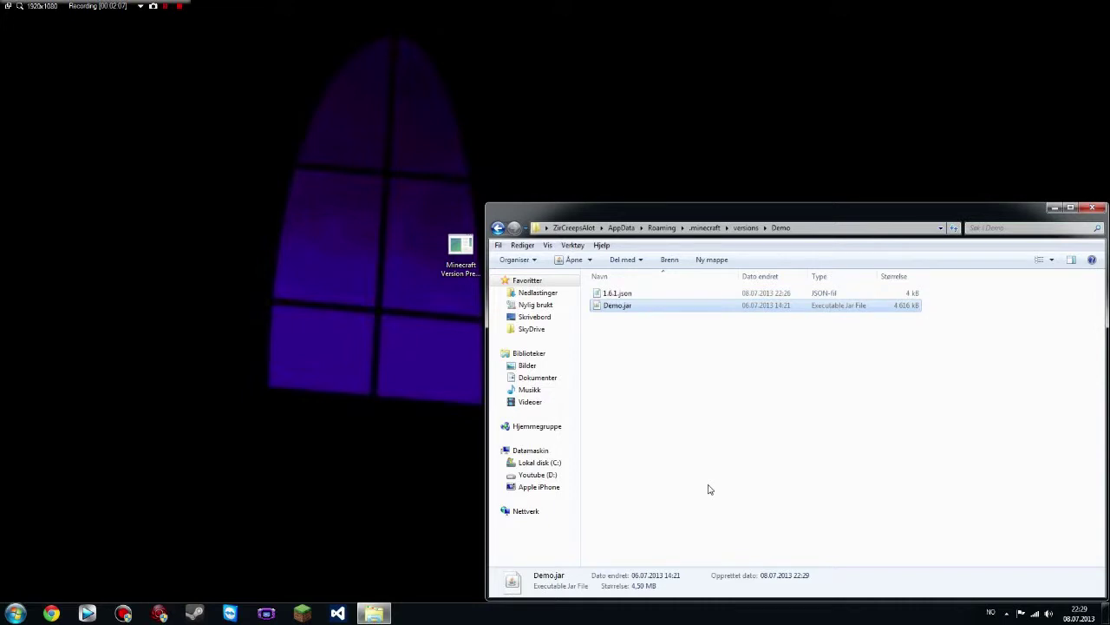
Rename 1.6.1.json in the Demo folder to Demo.json.
click(615, 294)
click(616, 297)
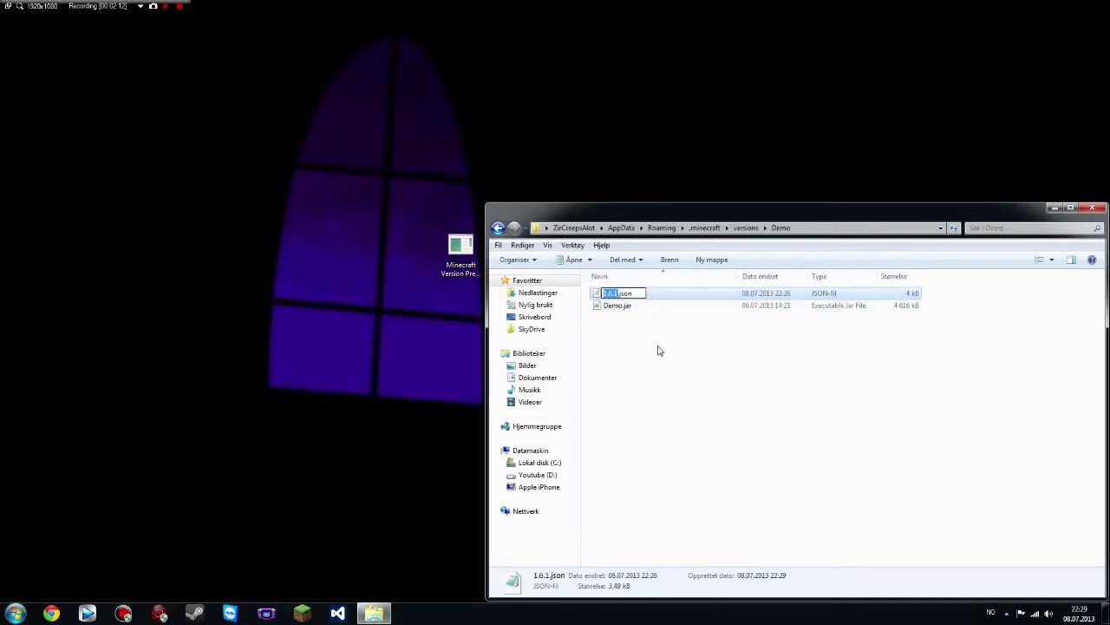
text(Demo)
key(Return)
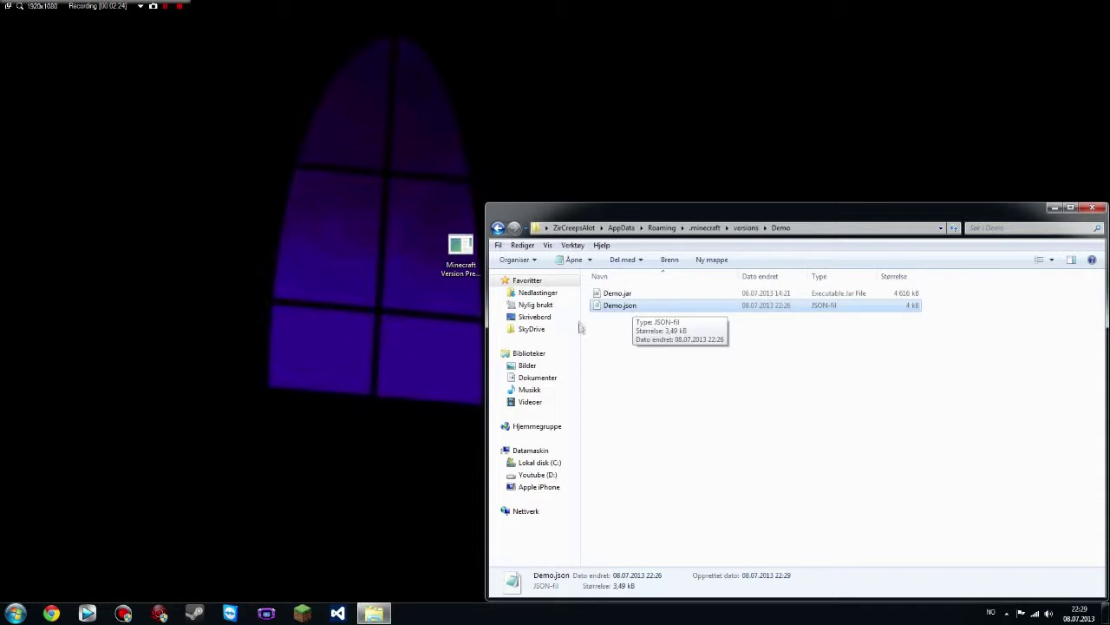
Open Demo.json in Notepad (Notisblokk), choosing it from the list of programs for this file type.
right_click(646, 315)
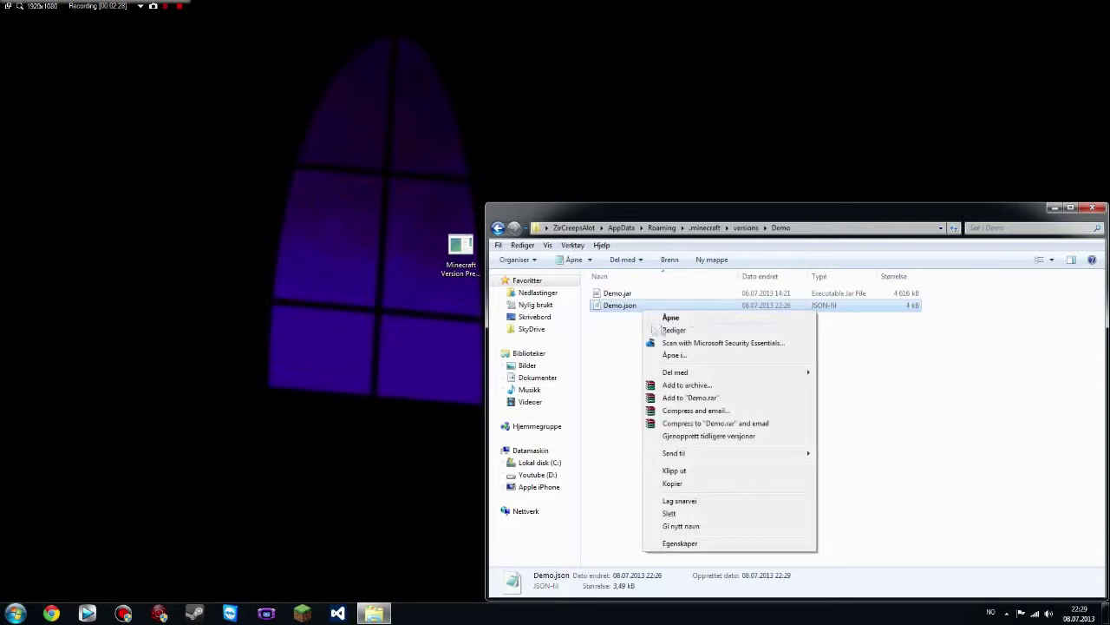
click(622, 329)
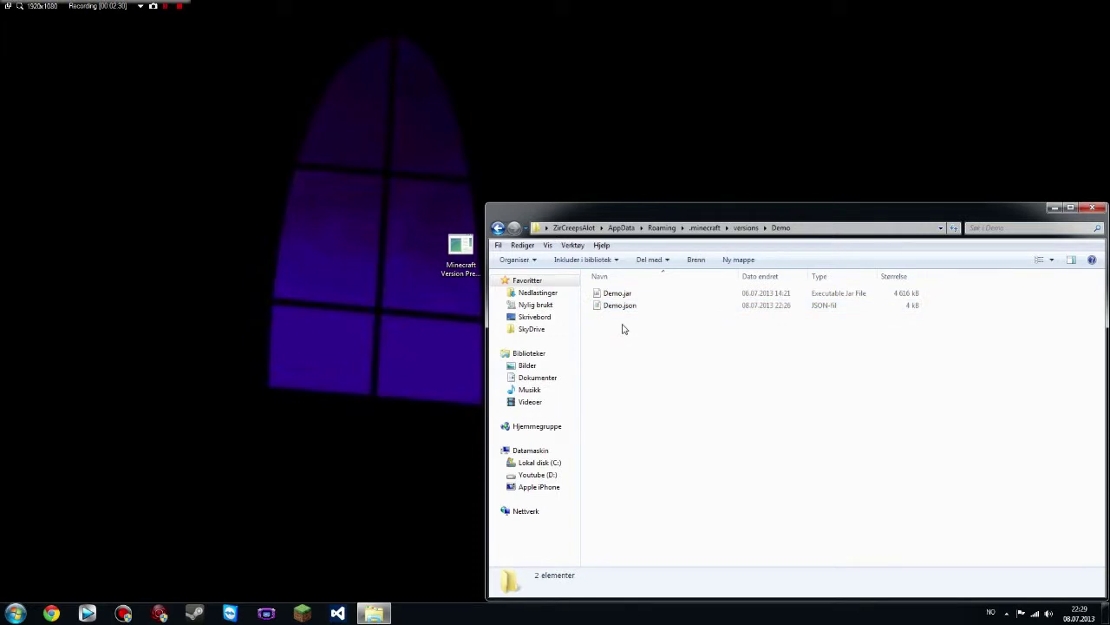
click(610, 308)
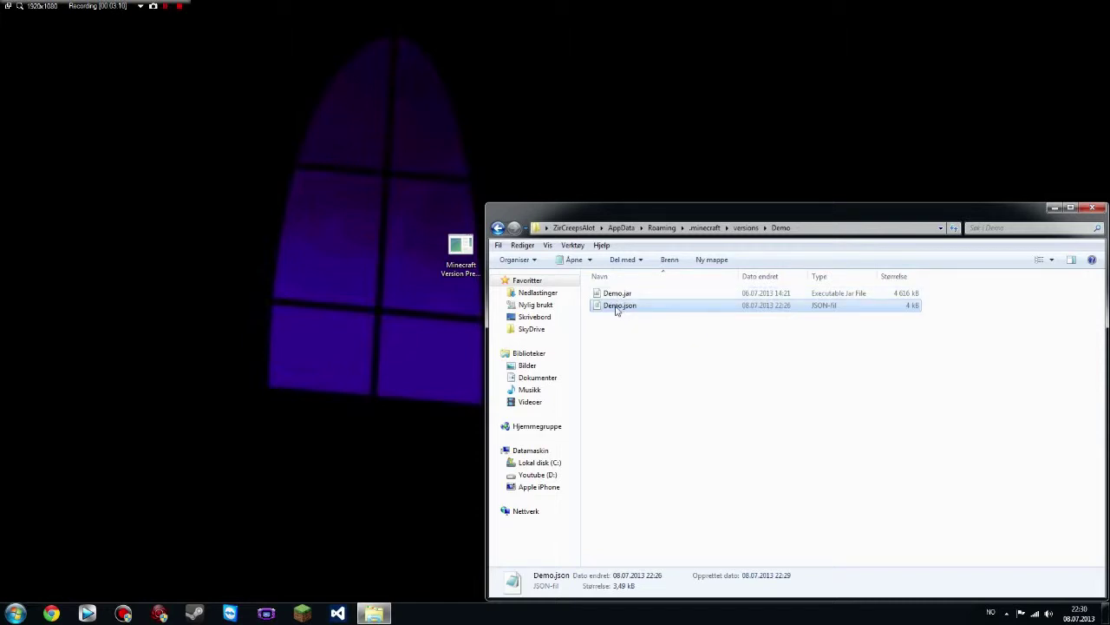
right_click(616, 309)
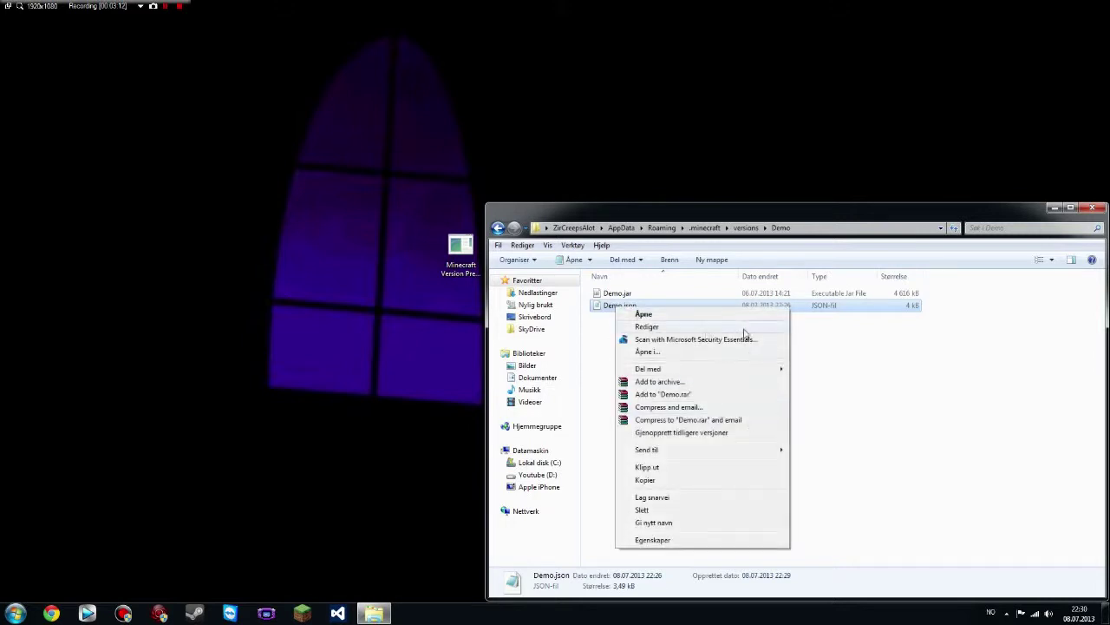
click(680, 353)
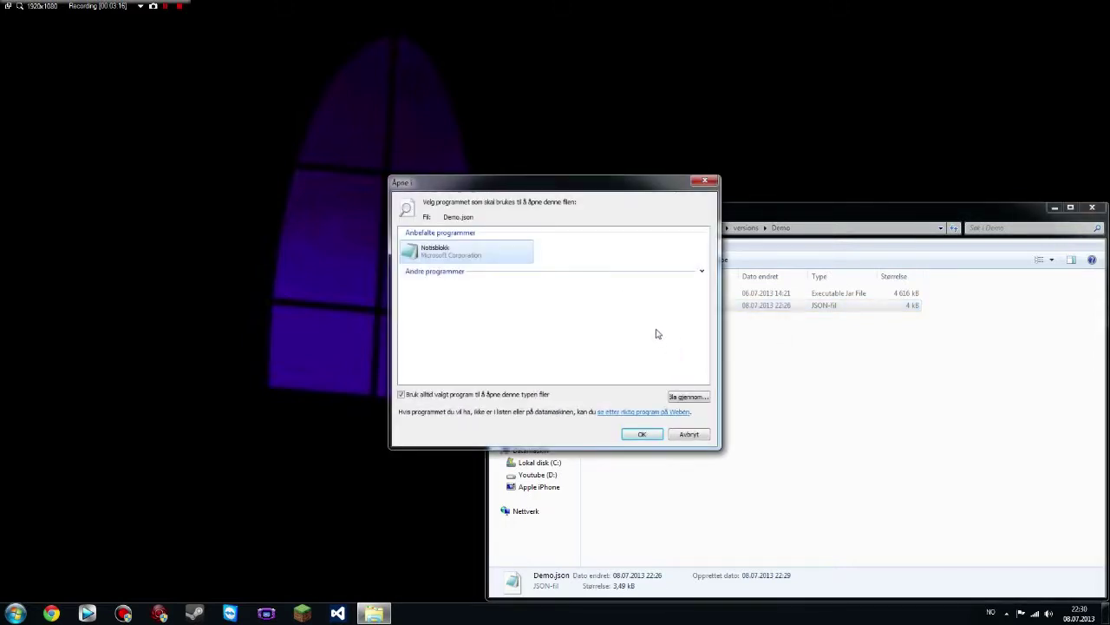
click(702, 270)
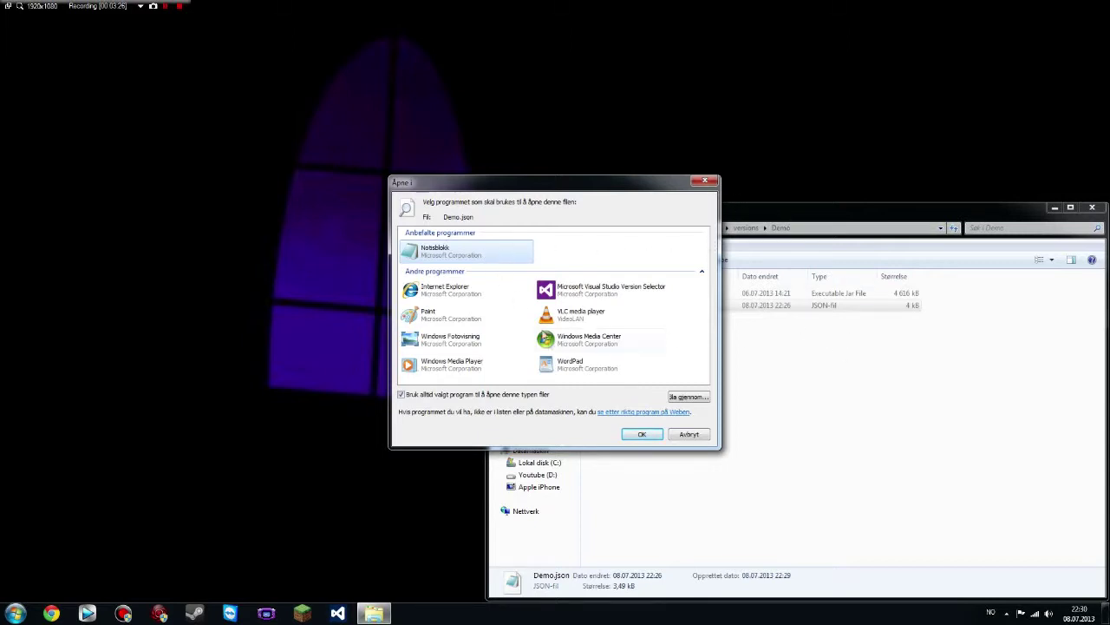
double_click(499, 255)
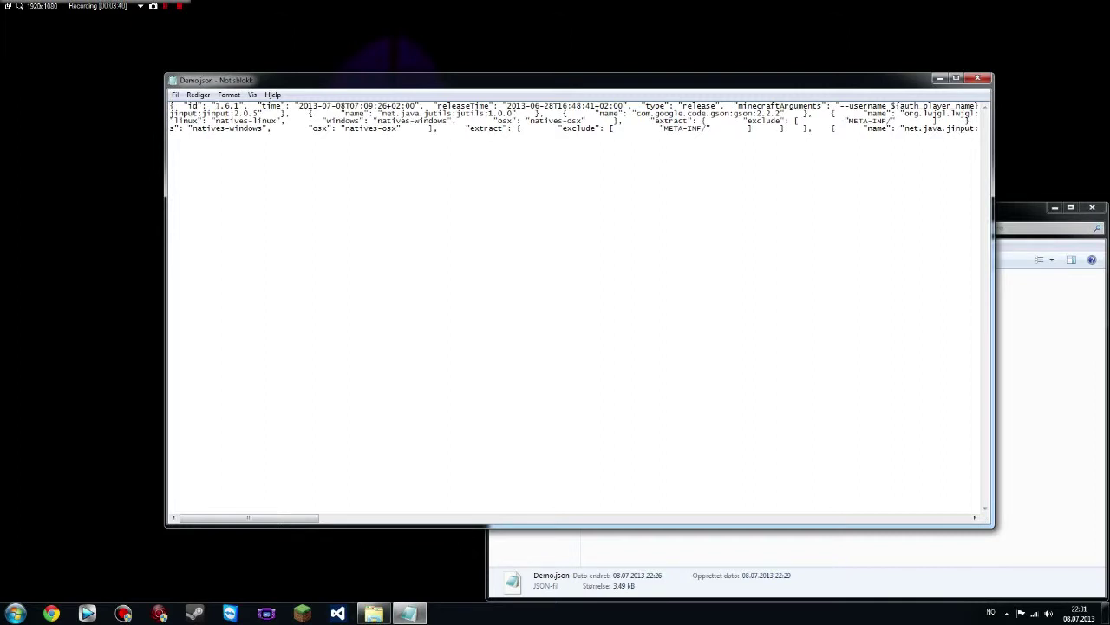
Change the "id" value at the start of Demo.json to "Demo", then close the file and save the change.
drag(215, 106, 240, 106)
text(Demo)
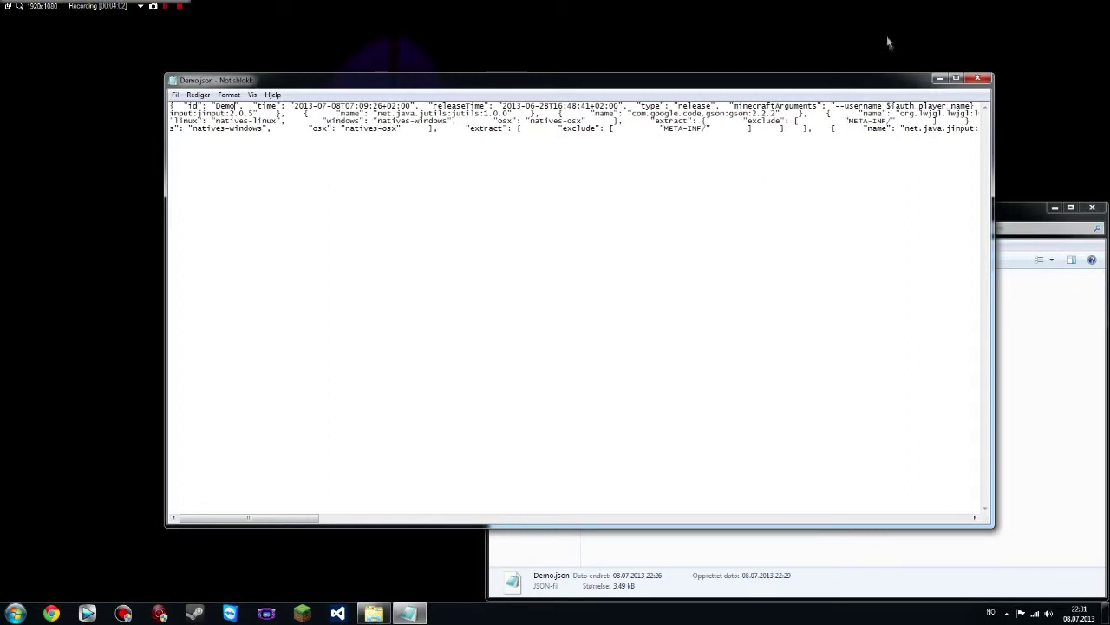
click(980, 77)
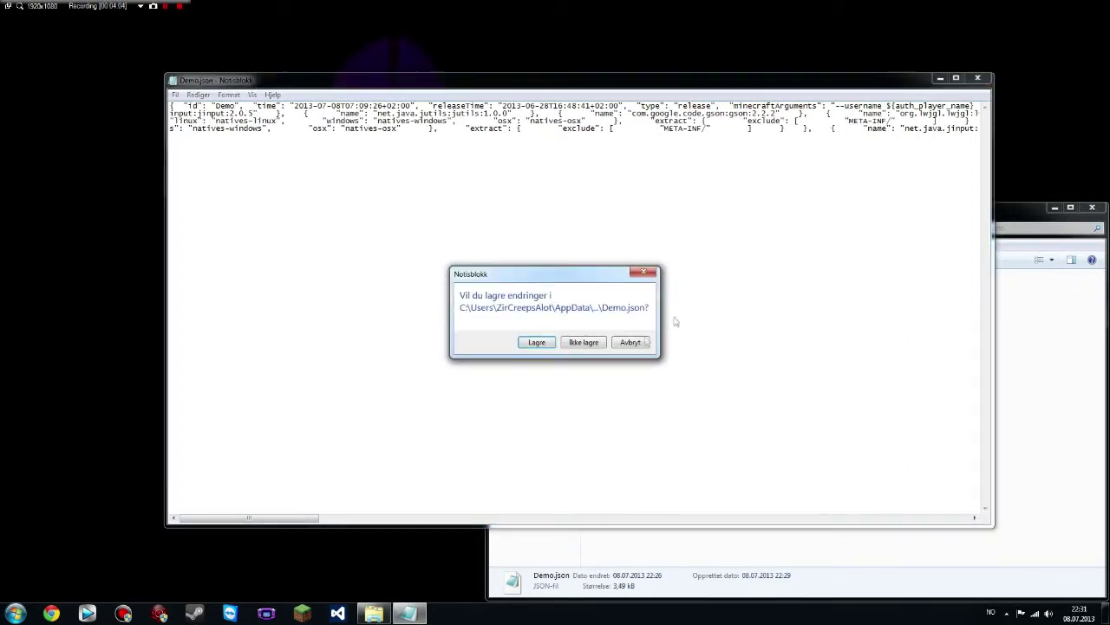
click(537, 342)
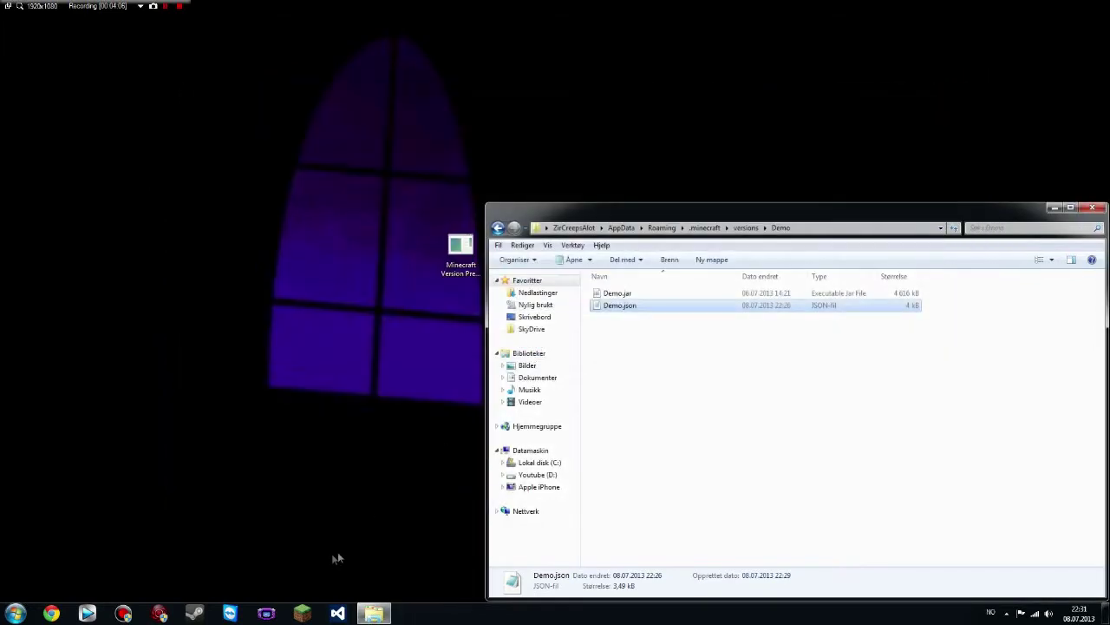
Start the Minecraft launcher, set the (Default) profile to use version release Demo, and save the profile.
click(304, 615)
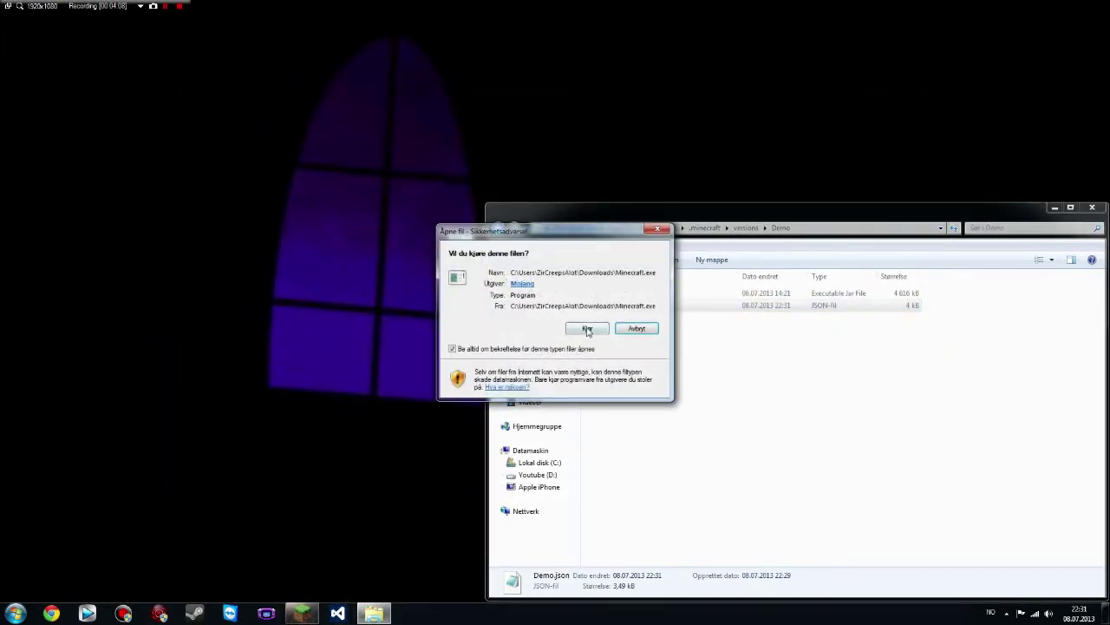
click(587, 330)
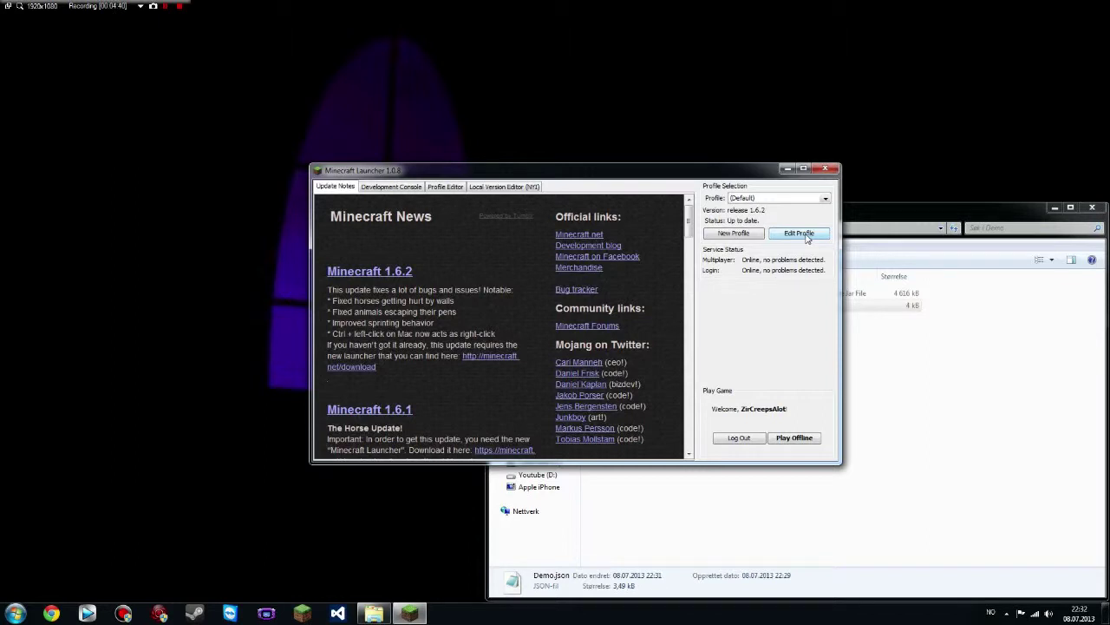
click(807, 237)
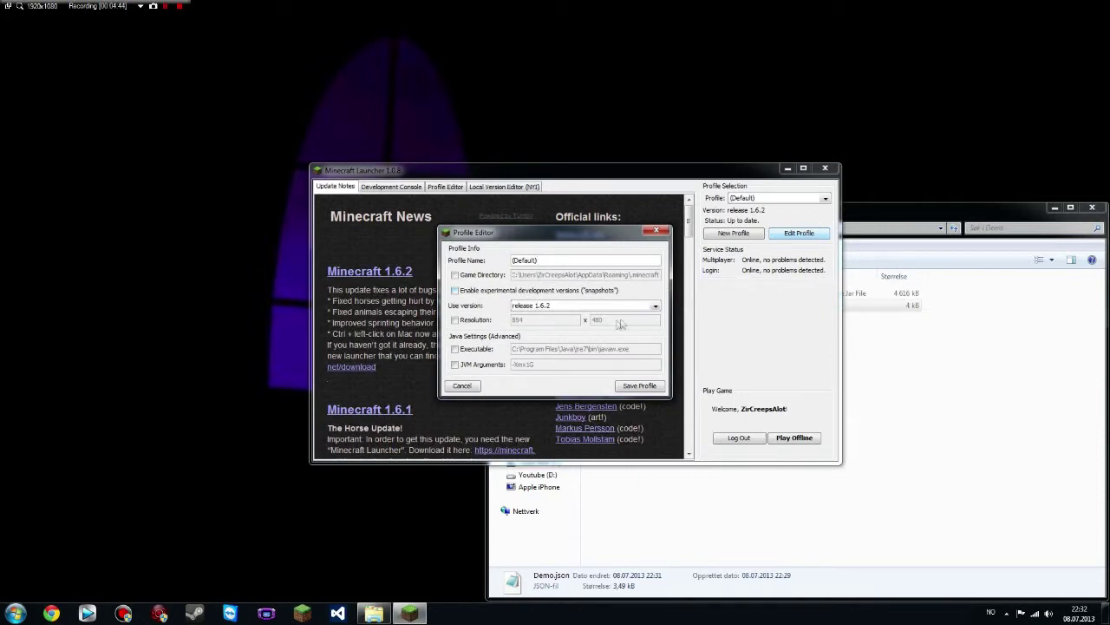
click(657, 305)
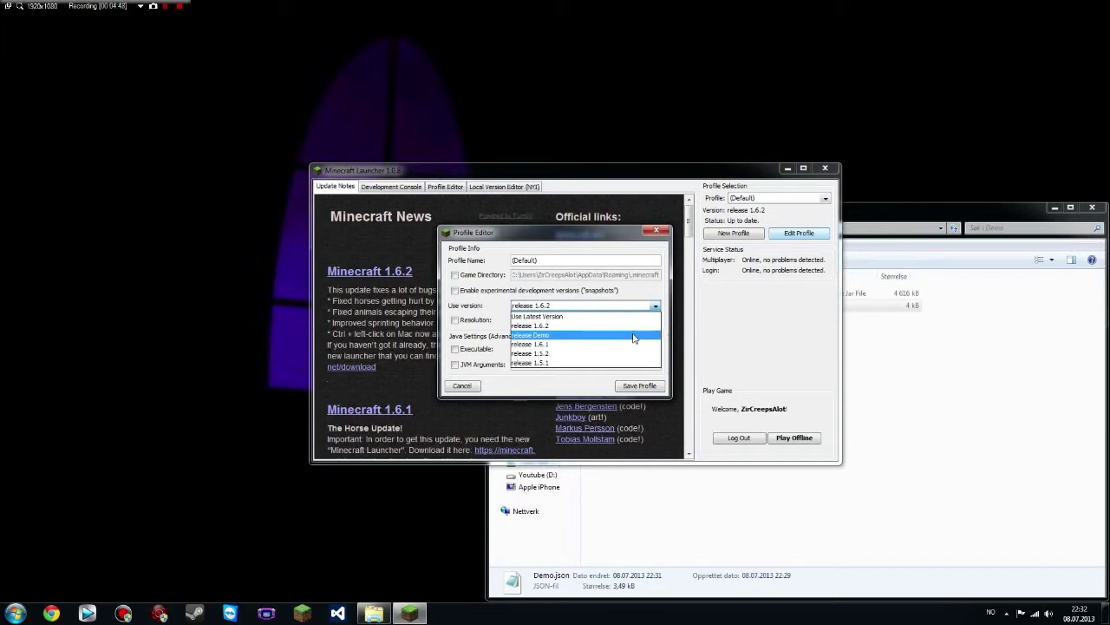
click(634, 336)
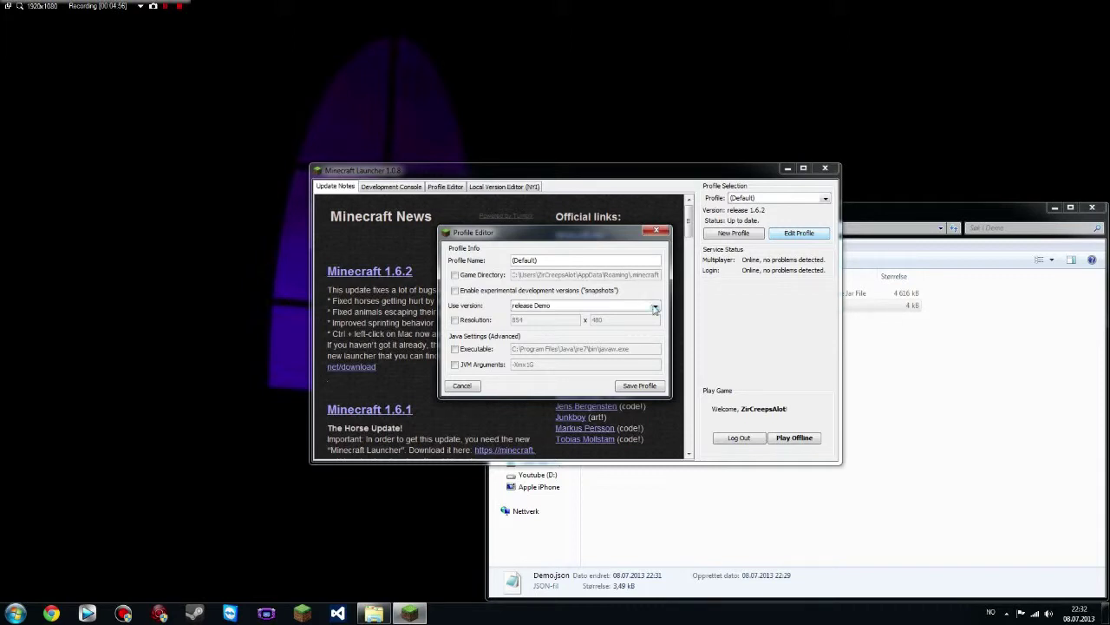
click(652, 307)
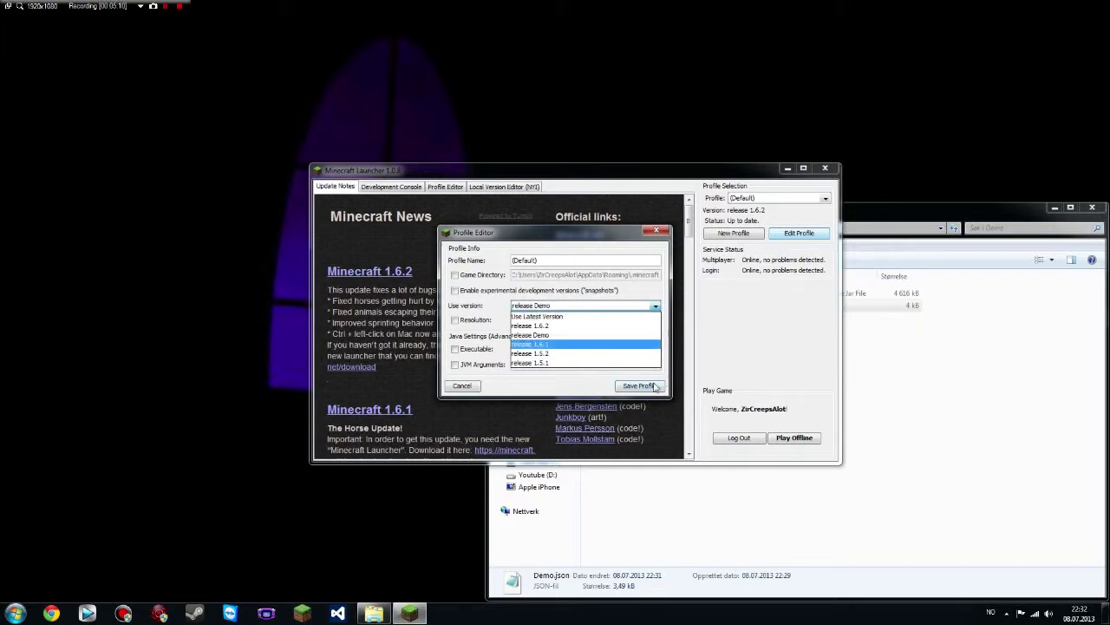
click(655, 307)
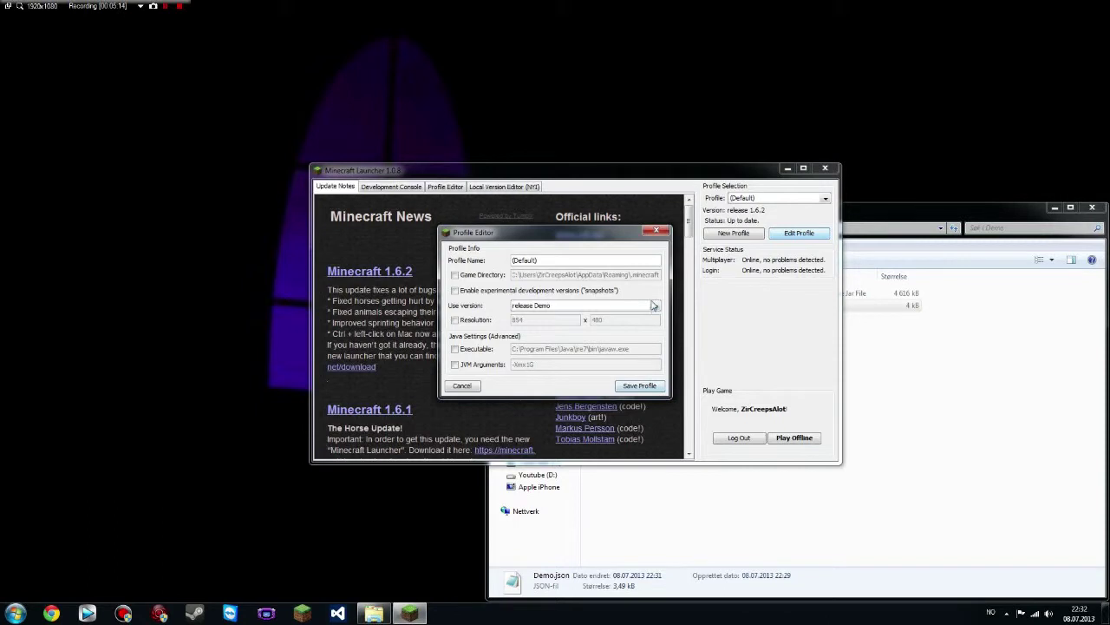
click(638, 386)
Launch the game offline with the Demo version to test it, and close both the game and the launcher.
click(793, 438)
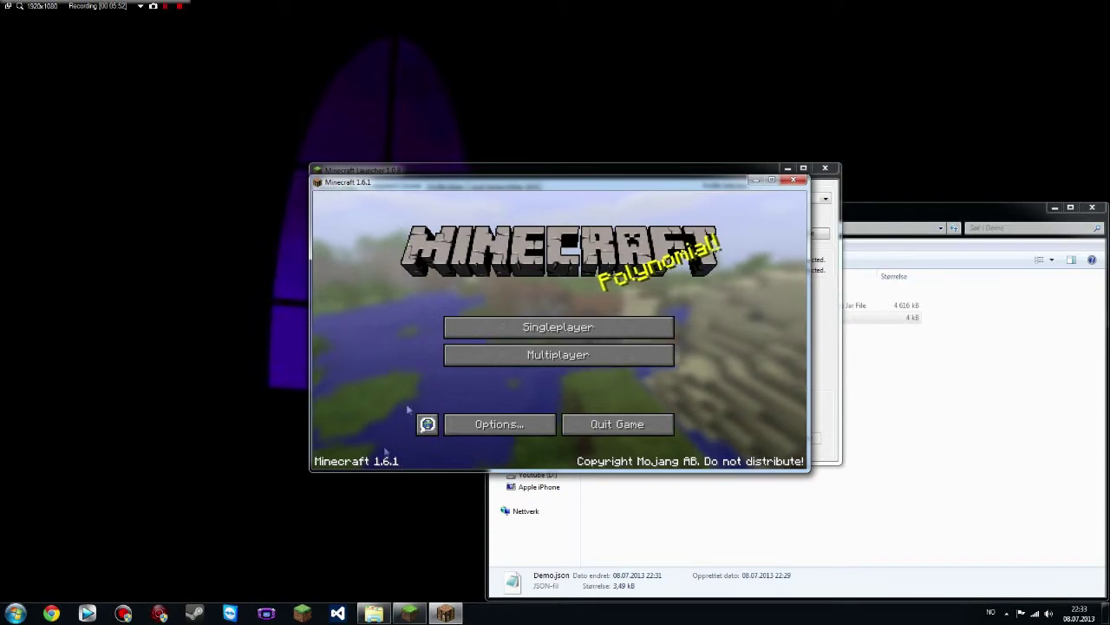
click(793, 180)
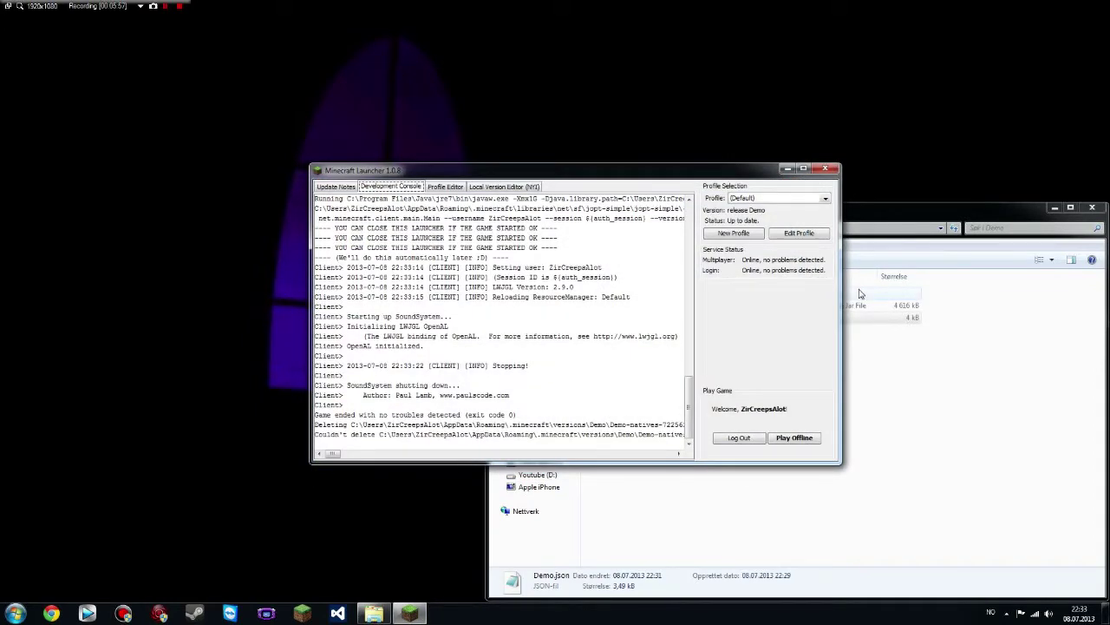
click(891, 334)
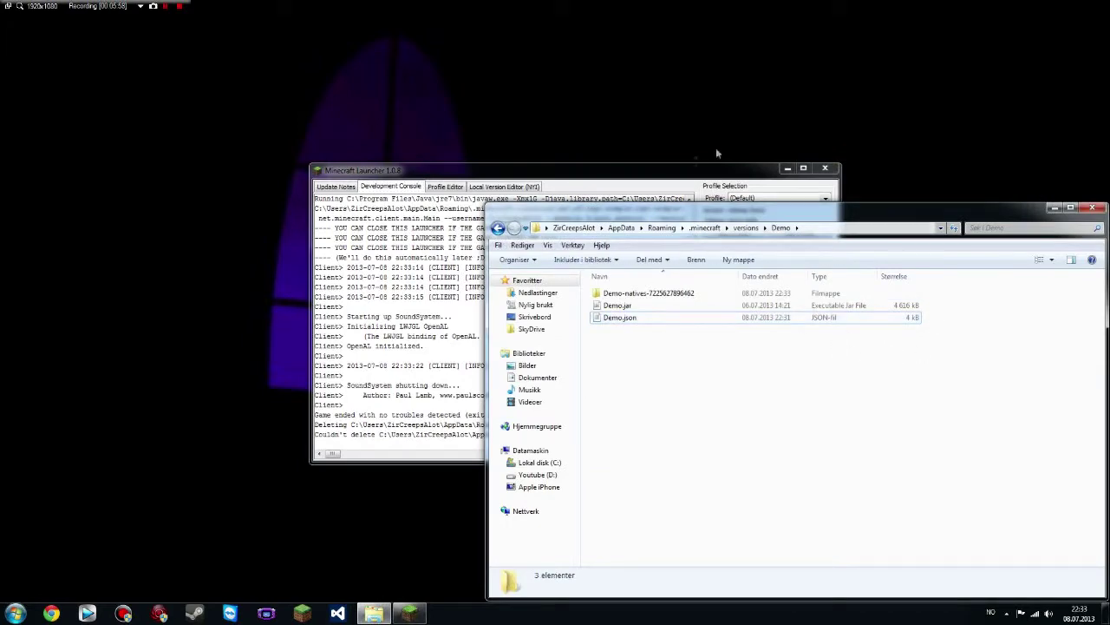
click(825, 168)
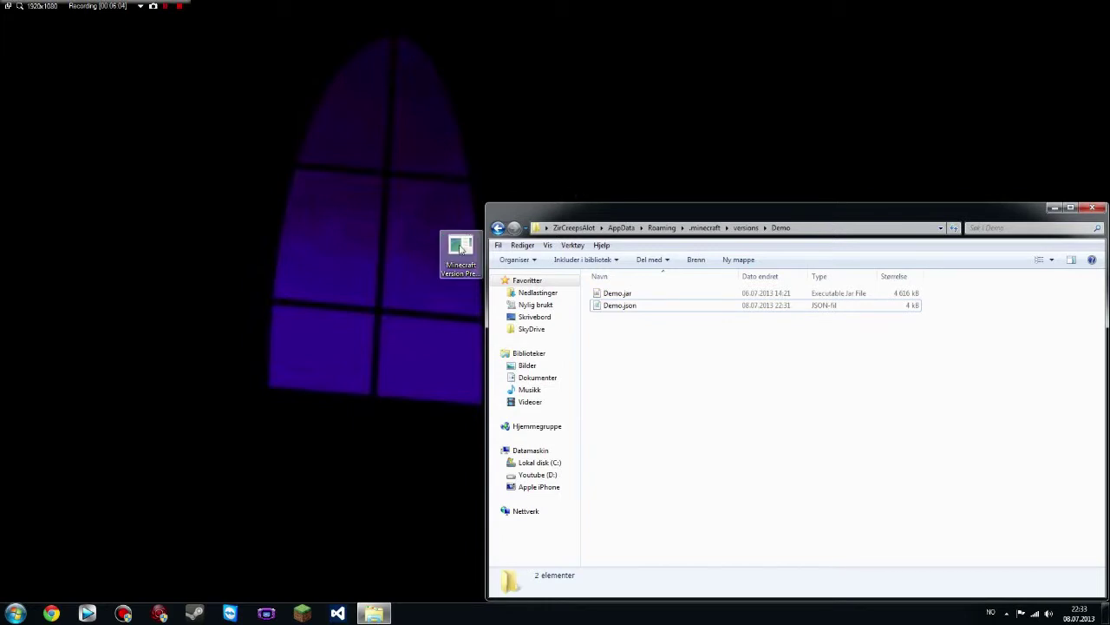
Go back to the versions folder and open the Minecraft Version Preparator program from the desktop.
click(462, 248)
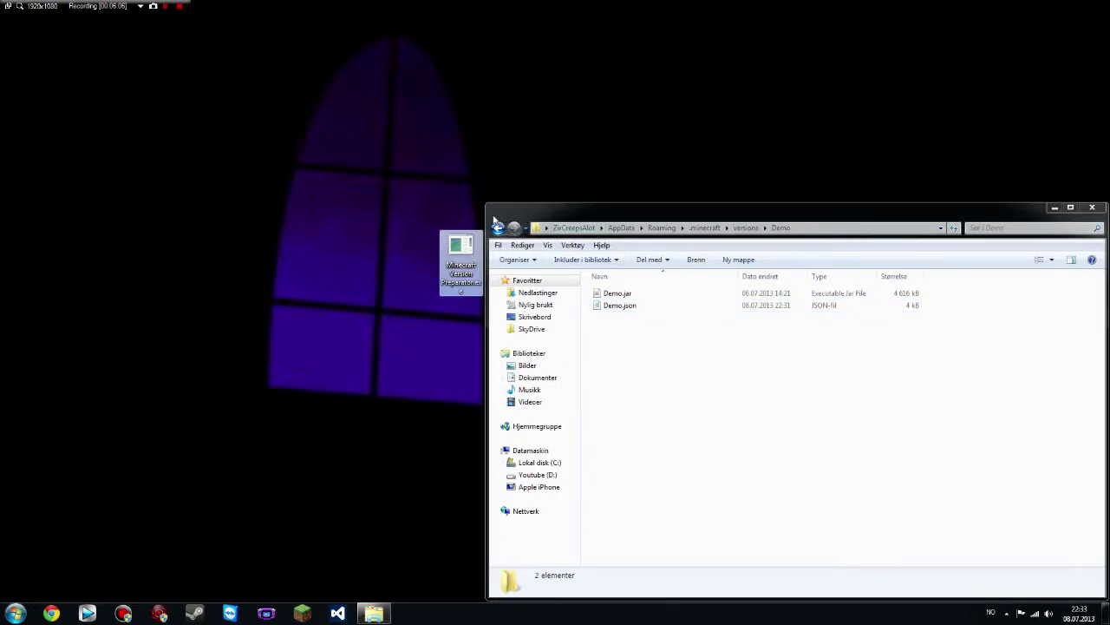
click(498, 229)
click(462, 247)
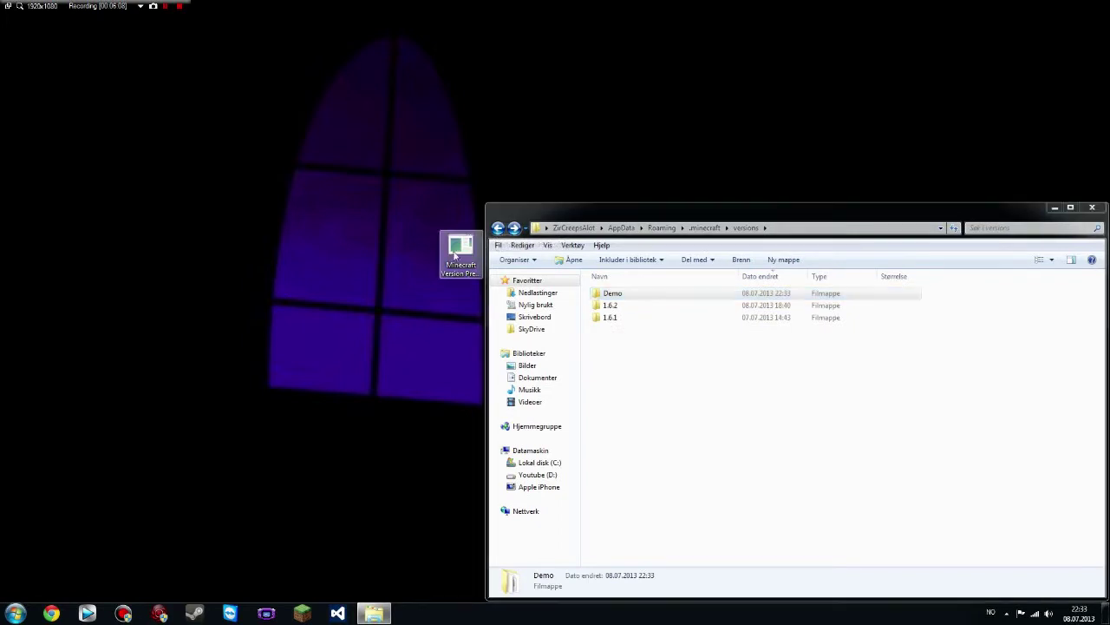
double_click(462, 247)
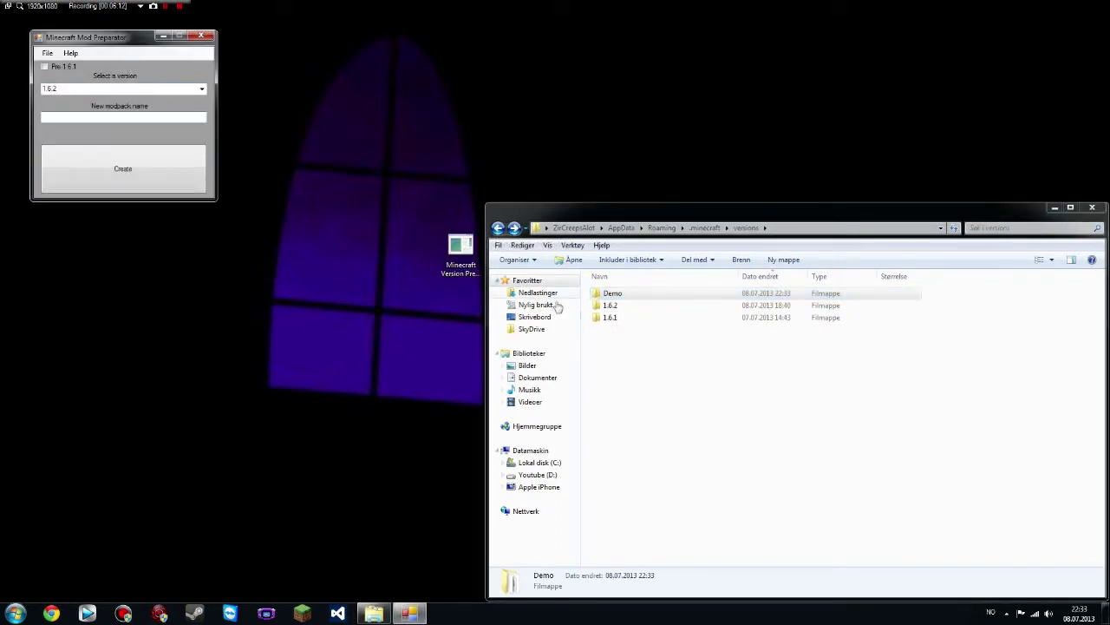
Compare the 1.6.2 and 1.6.1 folders in the versions folder with the versions offered in Minecraft Mod Preparator.
click(612, 328)
drag(612, 328, 627, 352)
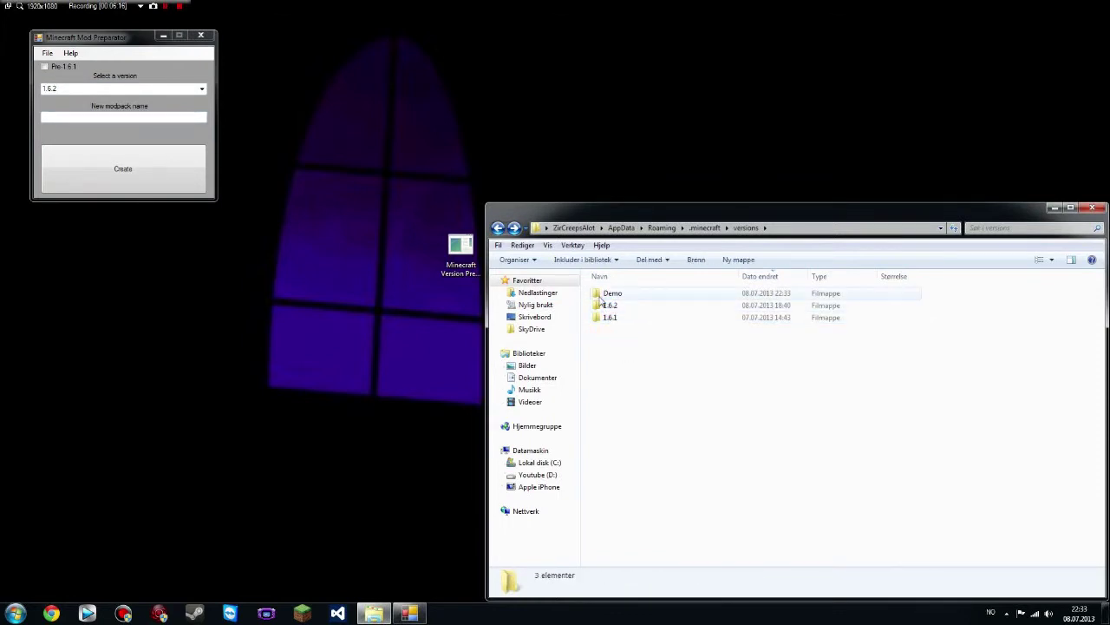
mouse_move(603, 307)
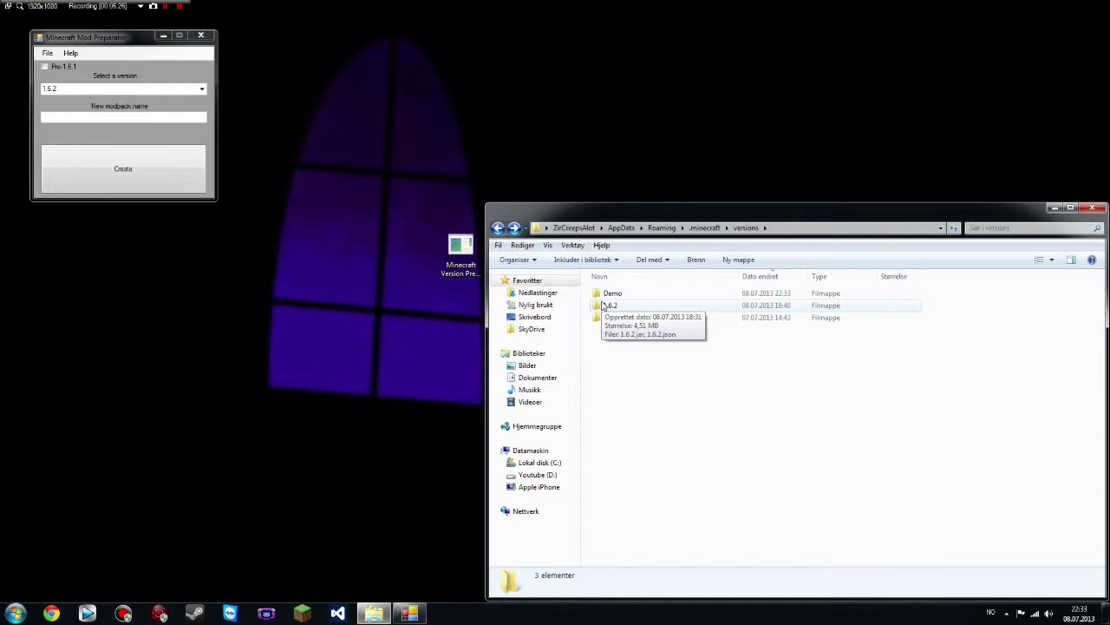
drag(622, 339, 604, 308)
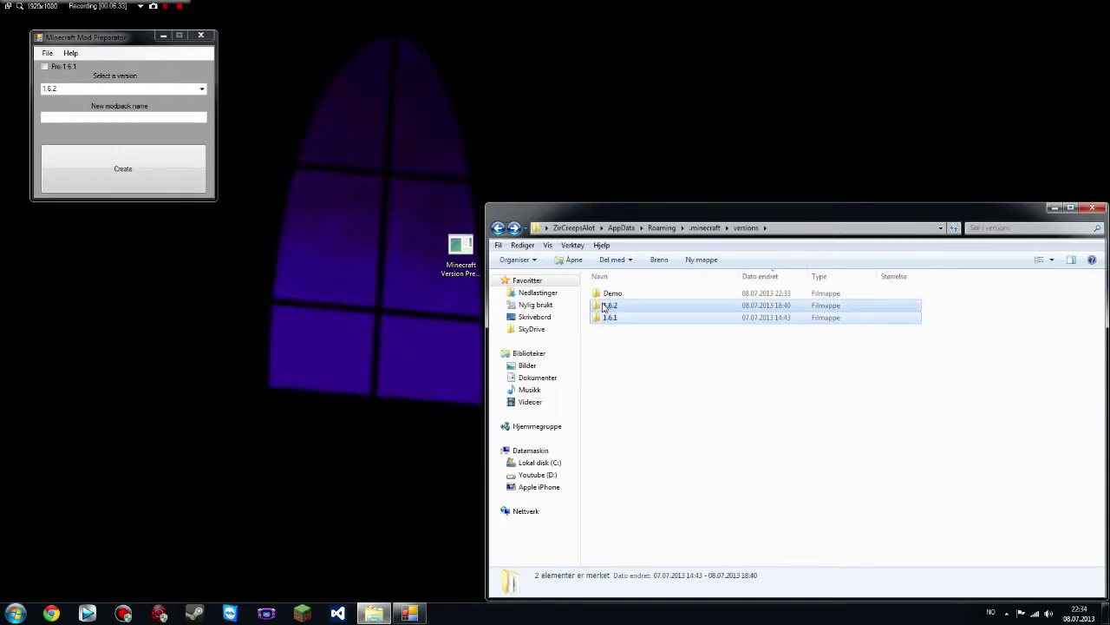
click(201, 89)
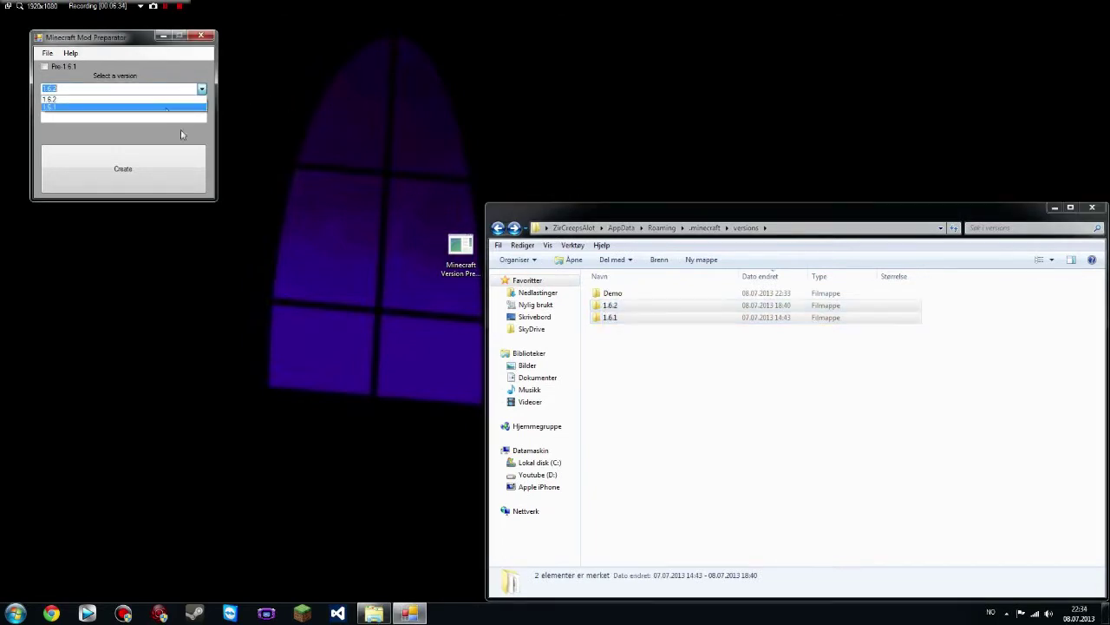
click(202, 90)
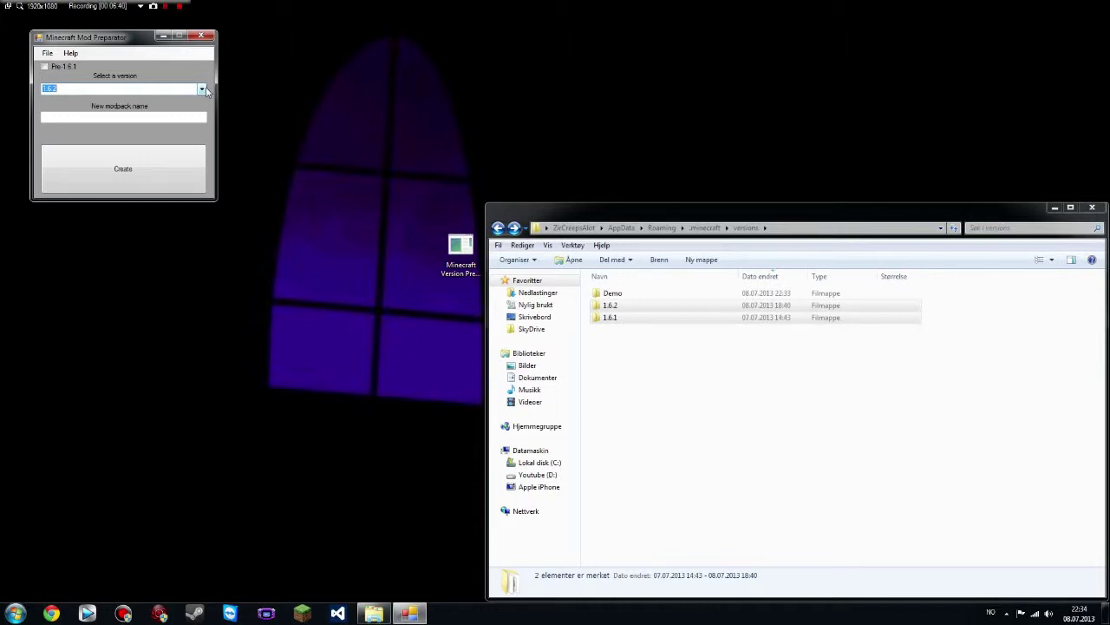
click(202, 89)
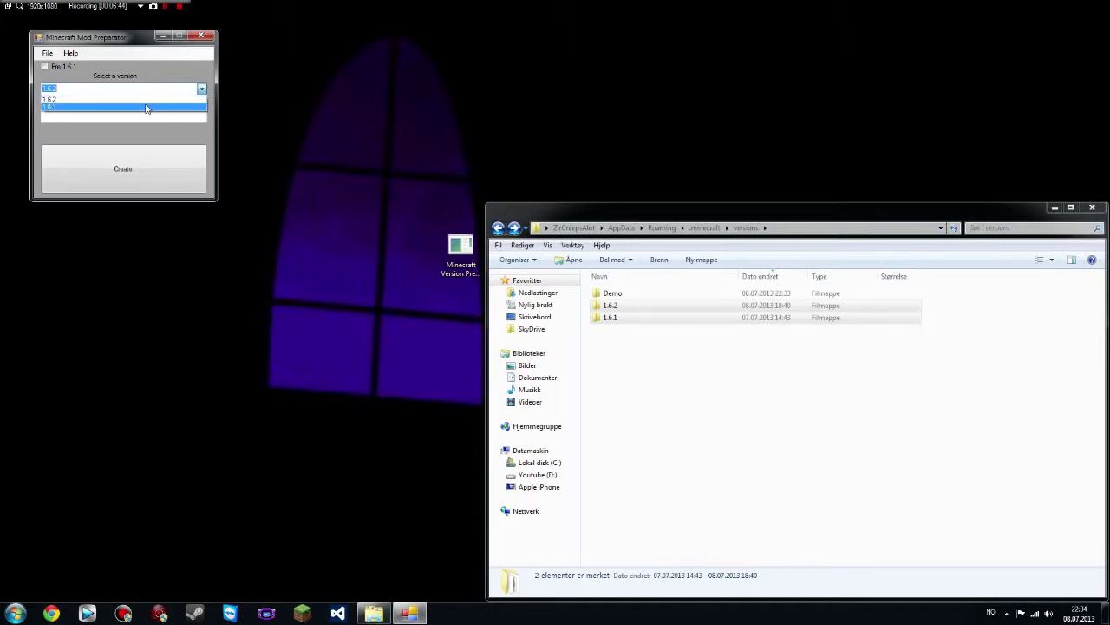
click(202, 89)
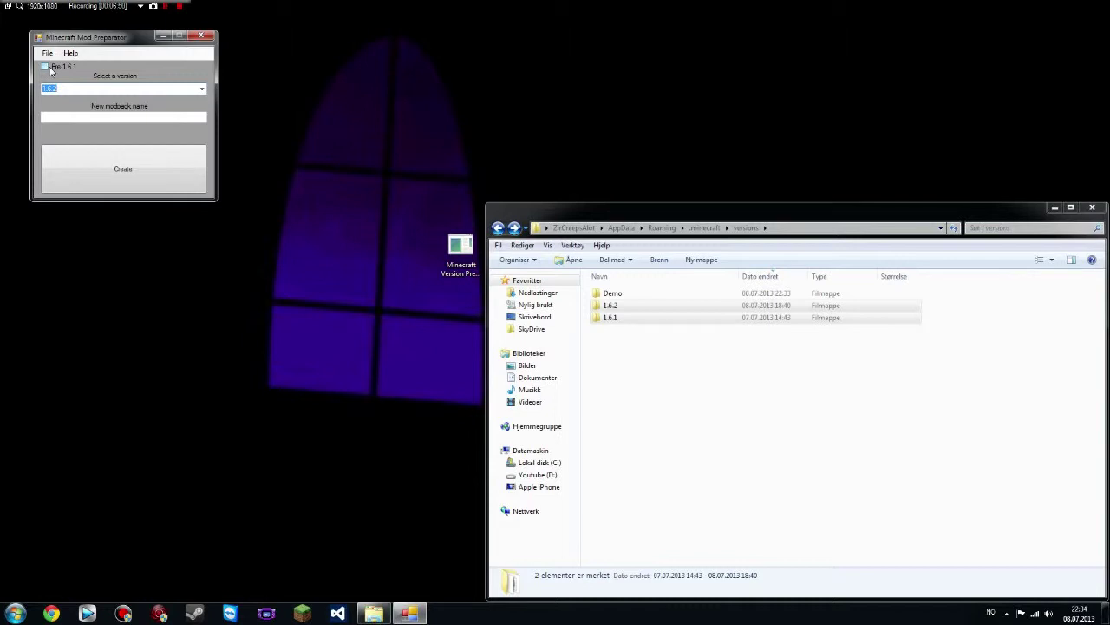
Create a modpack named BicBiomecraft from version 1.4.2 with the Pre-1.6.1 option enabled, and open its new folder.
click(51, 69)
click(202, 88)
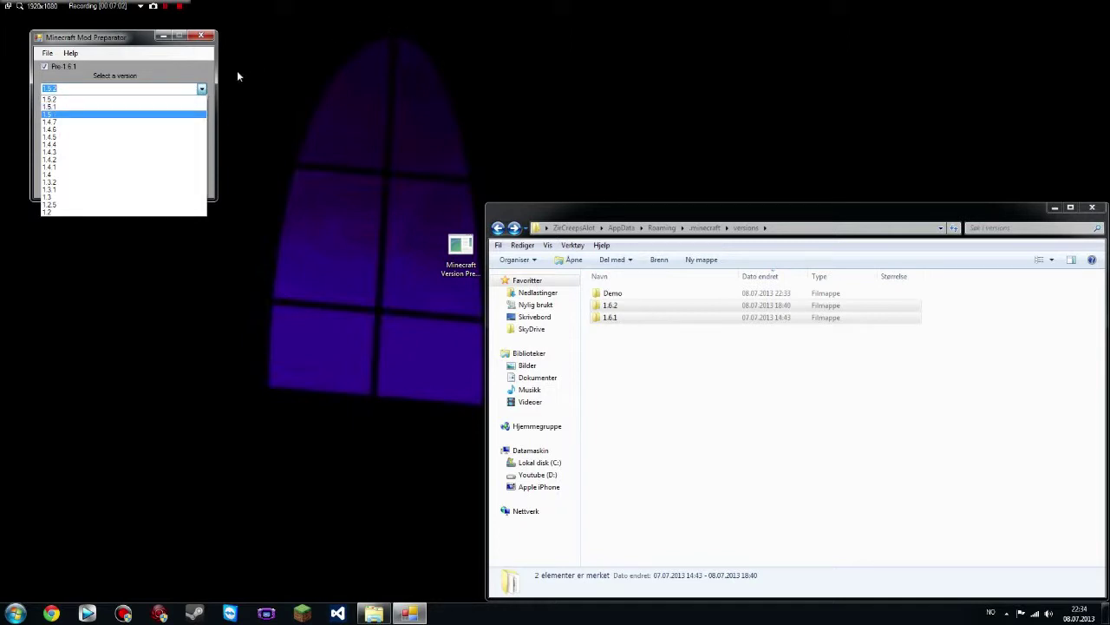
click(158, 164)
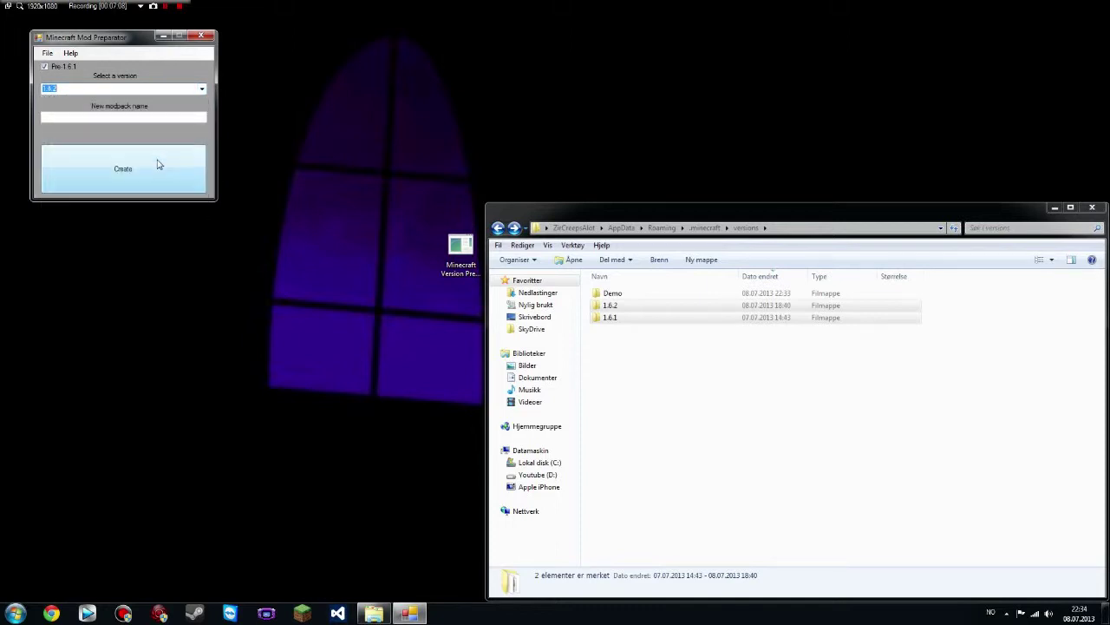
click(149, 117)
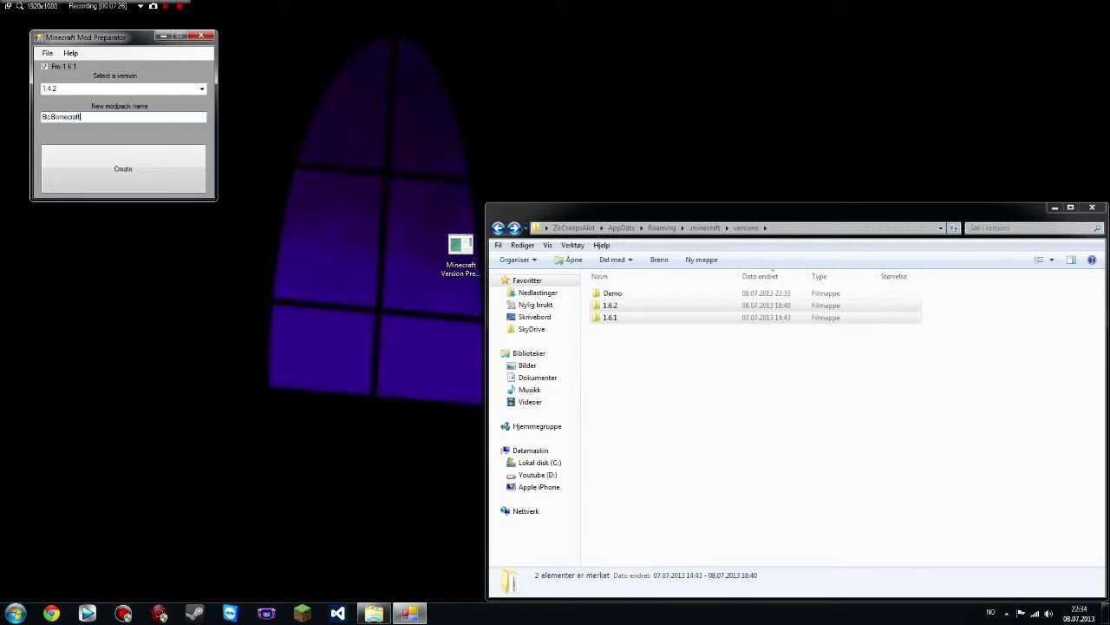
click(80, 116)
click(156, 182)
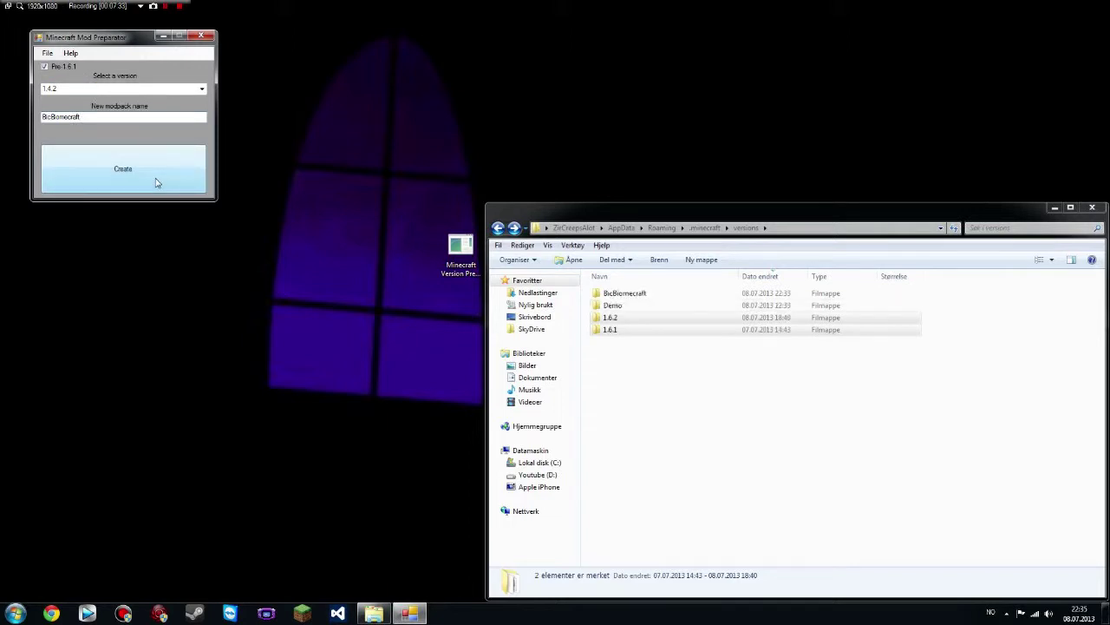
double_click(652, 295)
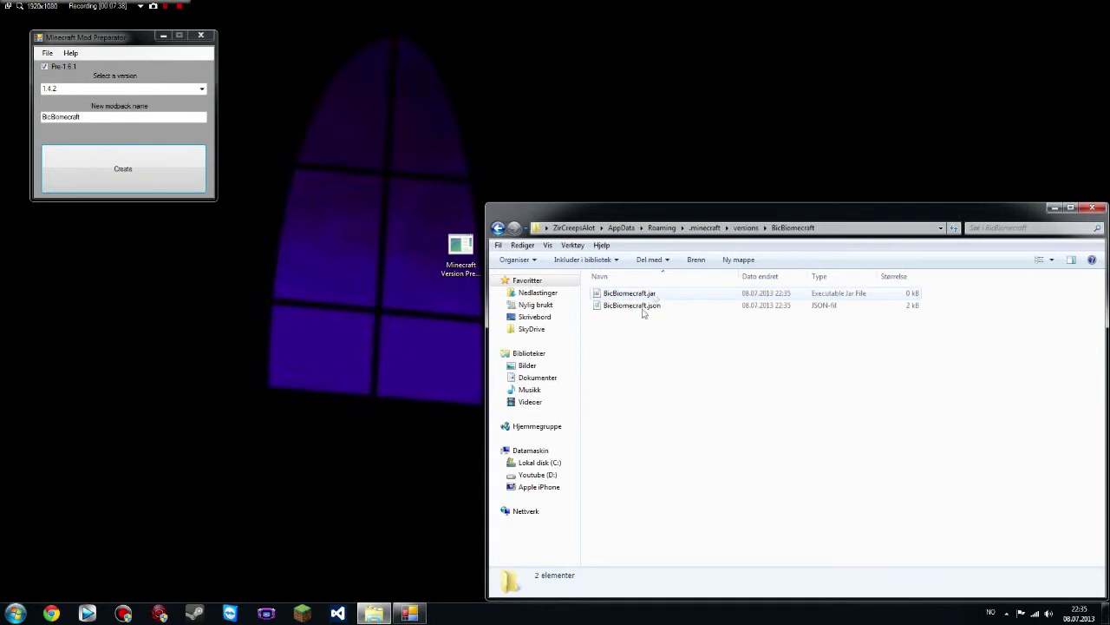
Start the Minecraft launcher, set the (Default) profile to use version release BicBiomecraft, and save the profile.
click(302, 613)
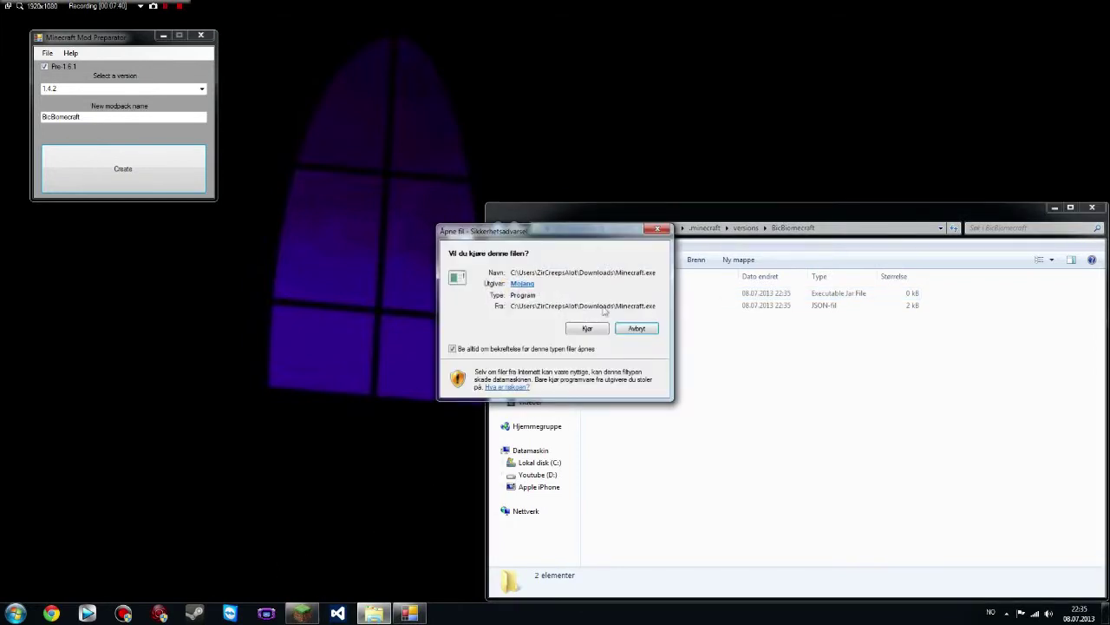
click(594, 326)
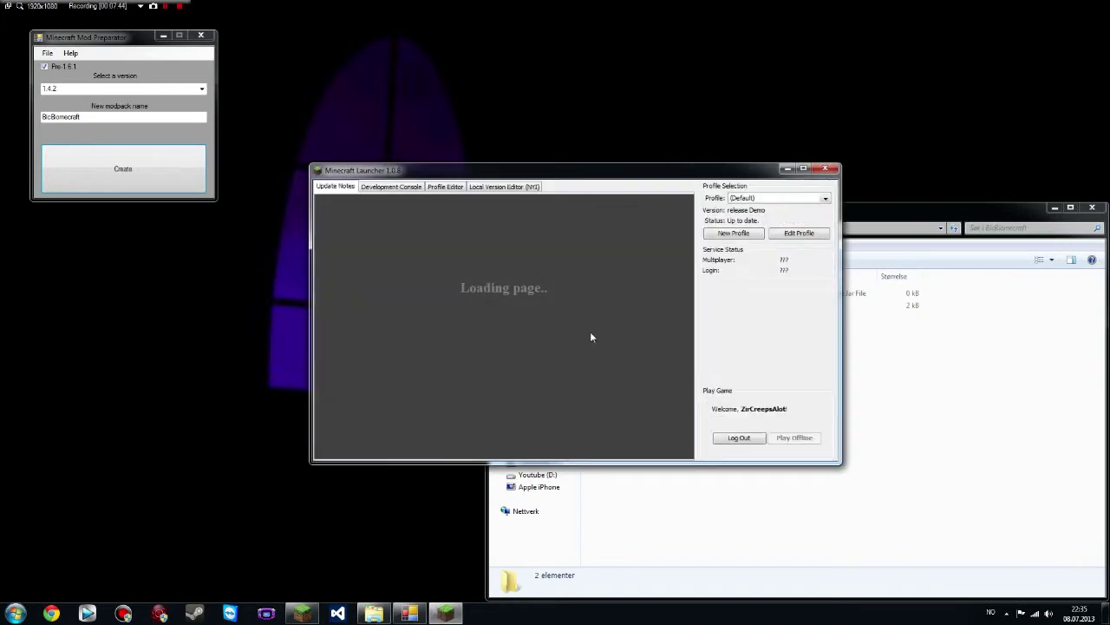
click(794, 234)
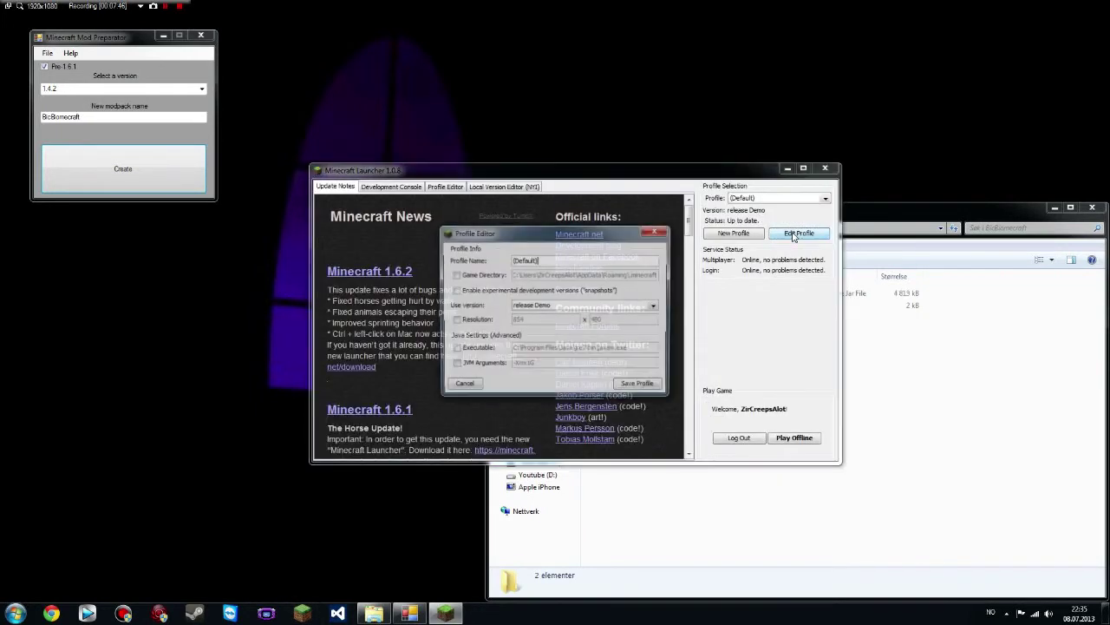
click(655, 309)
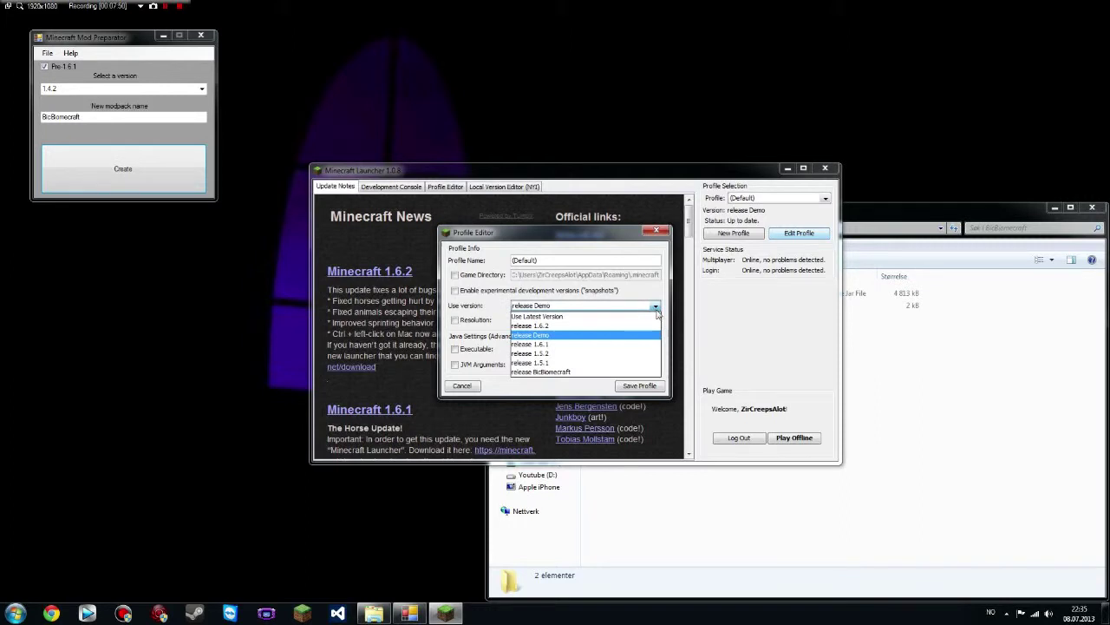
click(587, 373)
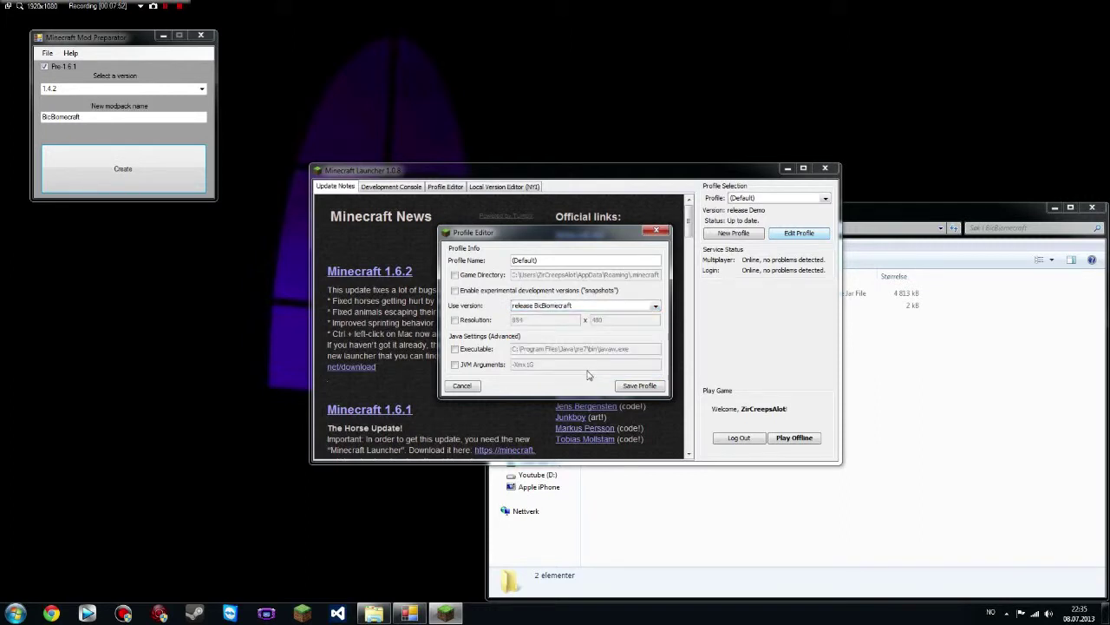
click(648, 387)
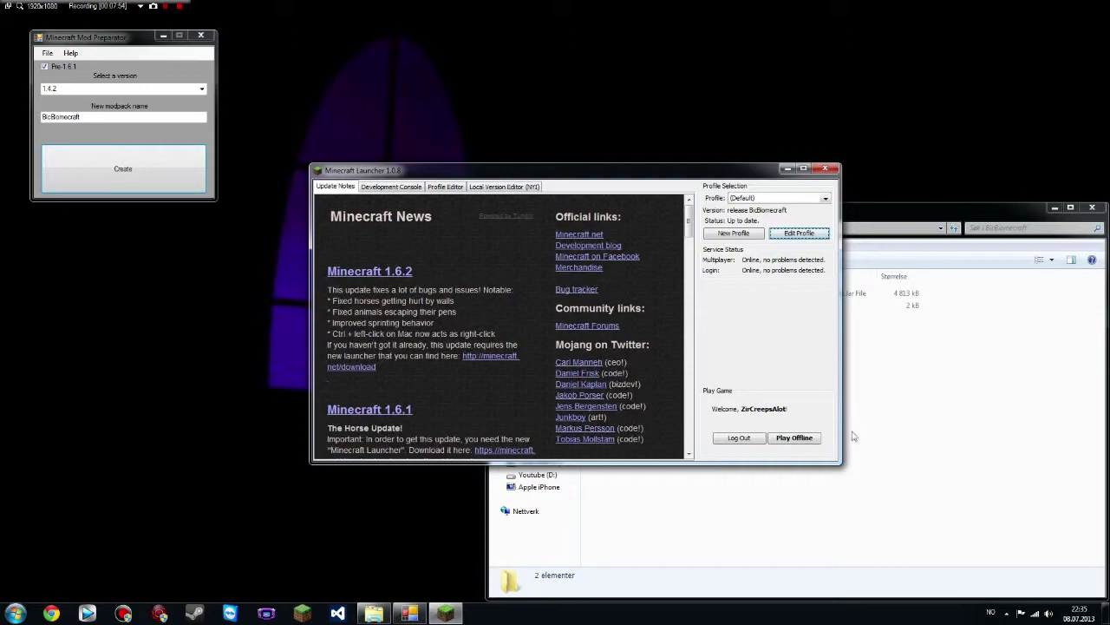
Launch the game offline with the BicBiomecraft version to test it, and quit the game.
click(816, 439)
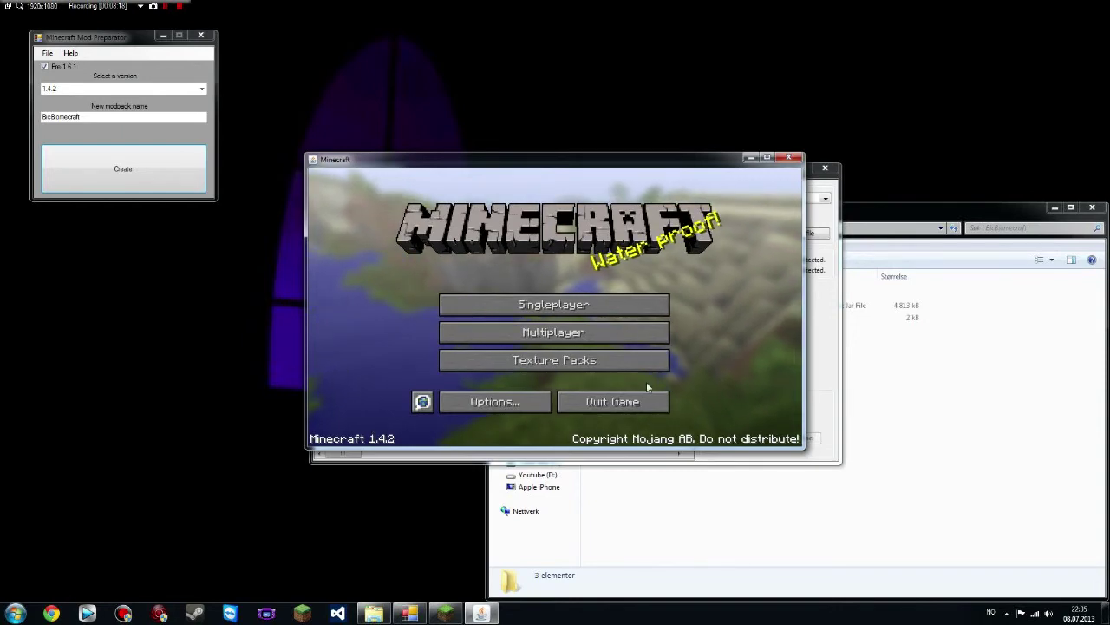
click(616, 401)
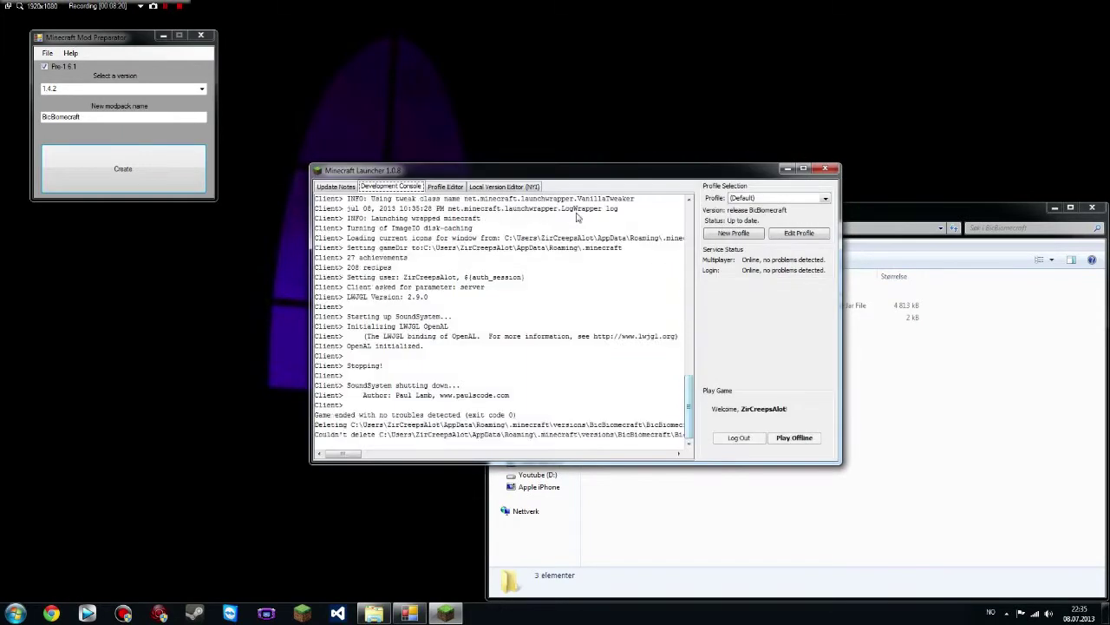
Turn off the Pre-1.6.1 option in Minecraft Mod Preparator.
click(200, 90)
click(39, 68)
click(44, 68)
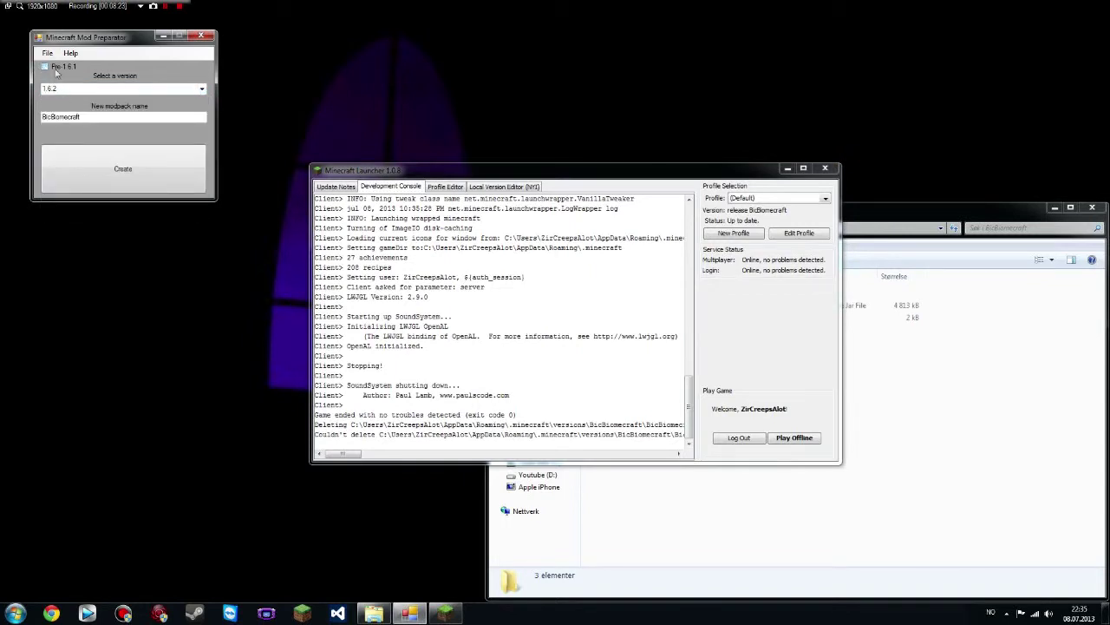
Close the launcher and examine the 1.6.1 version folder's JSON and JAR files, returning to the versions folder.
click(825, 171)
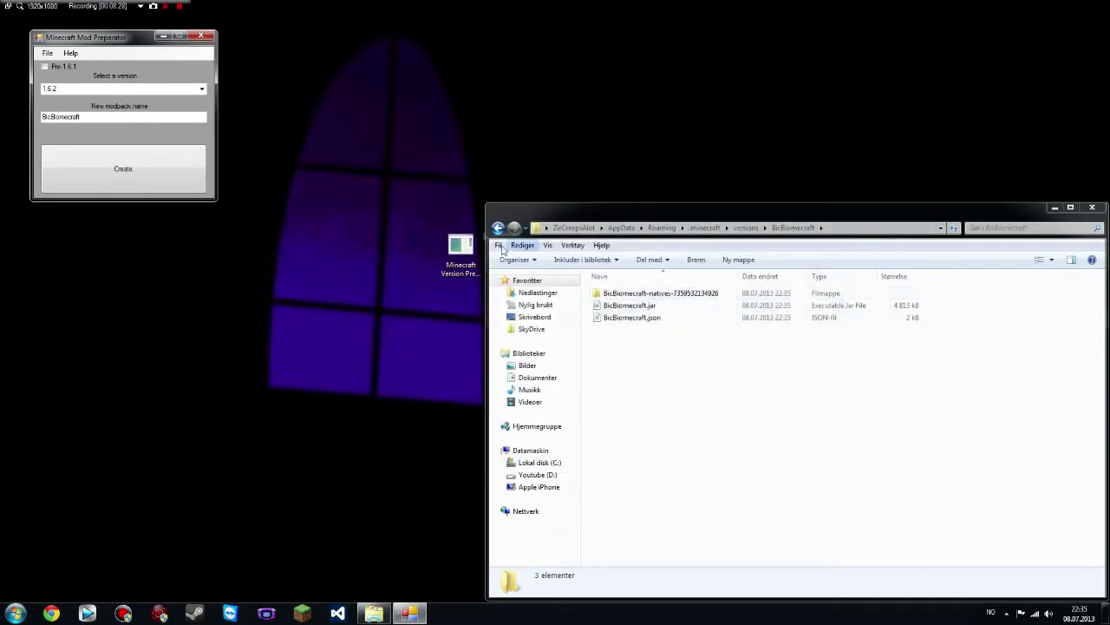
click(498, 227)
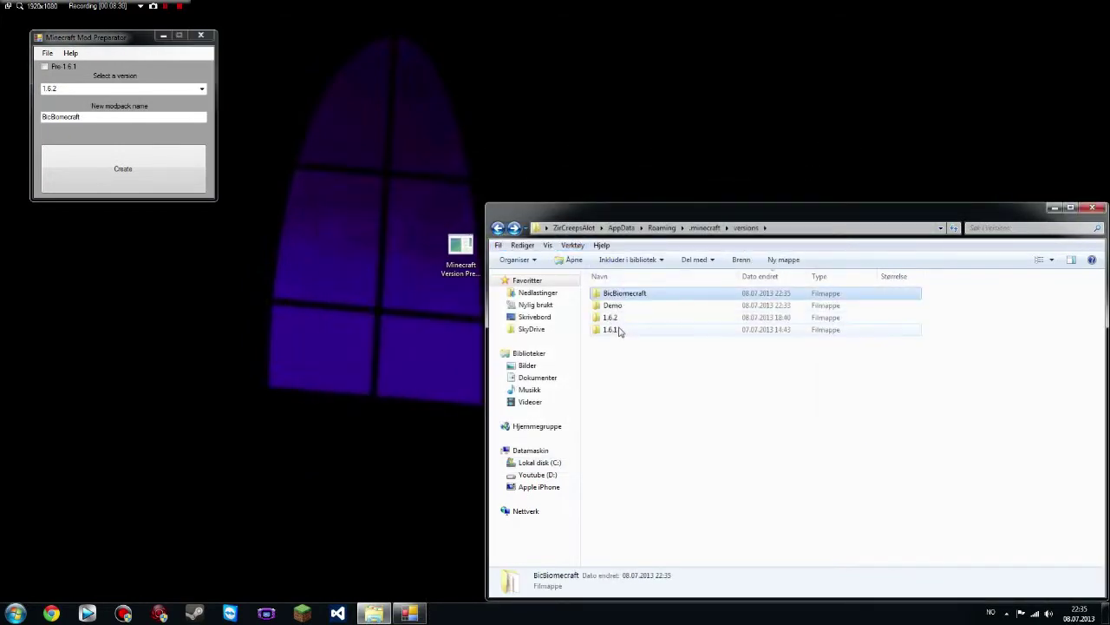
double_click(621, 332)
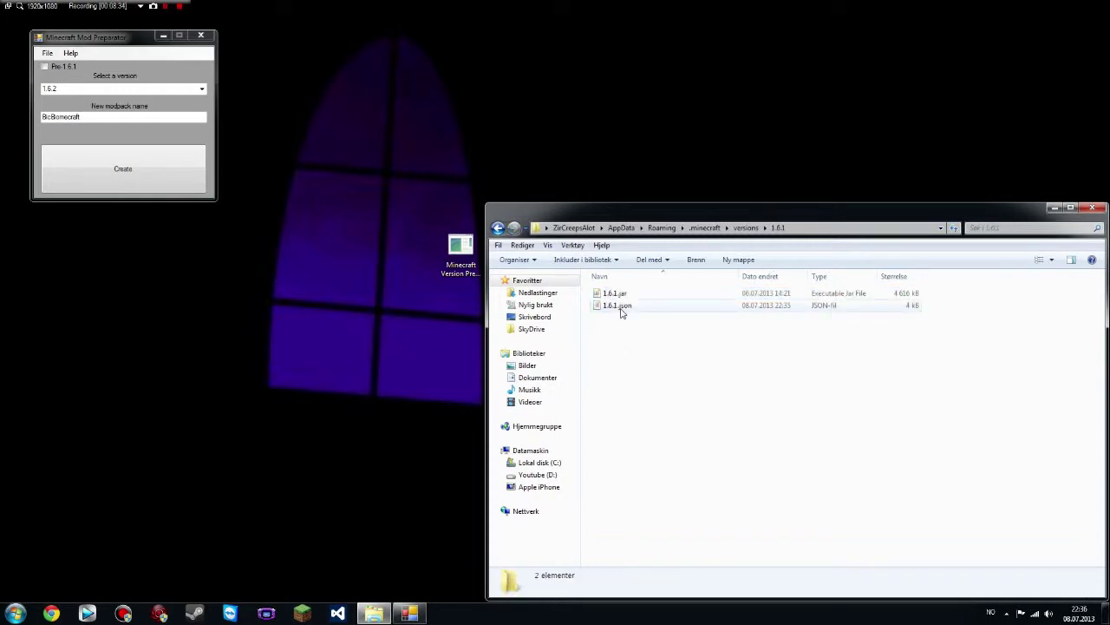
double_click(617, 305)
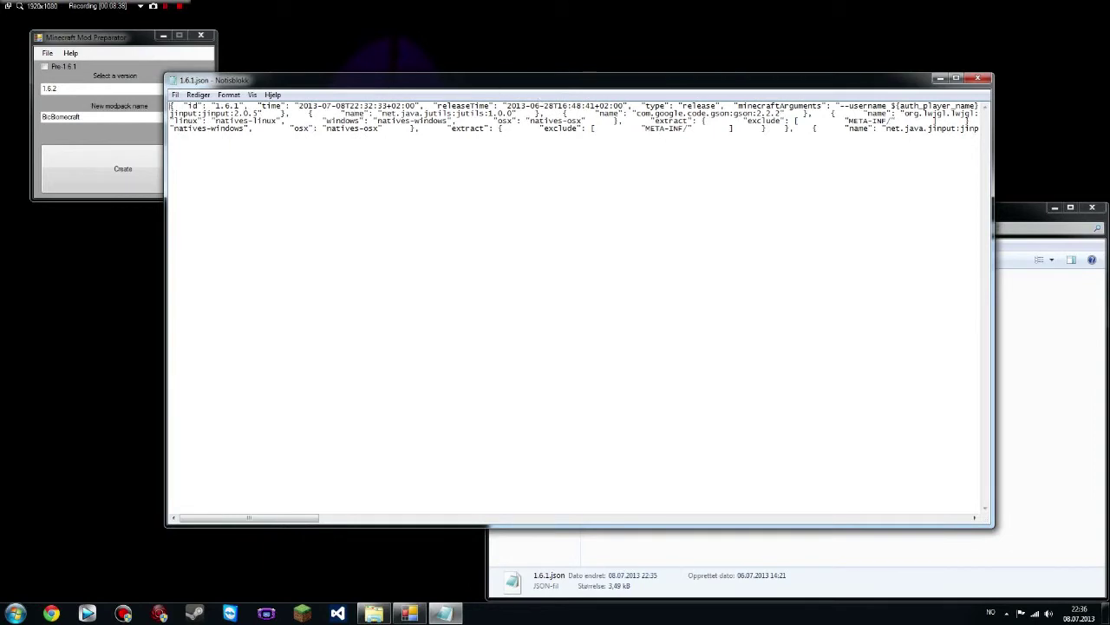
click(986, 80)
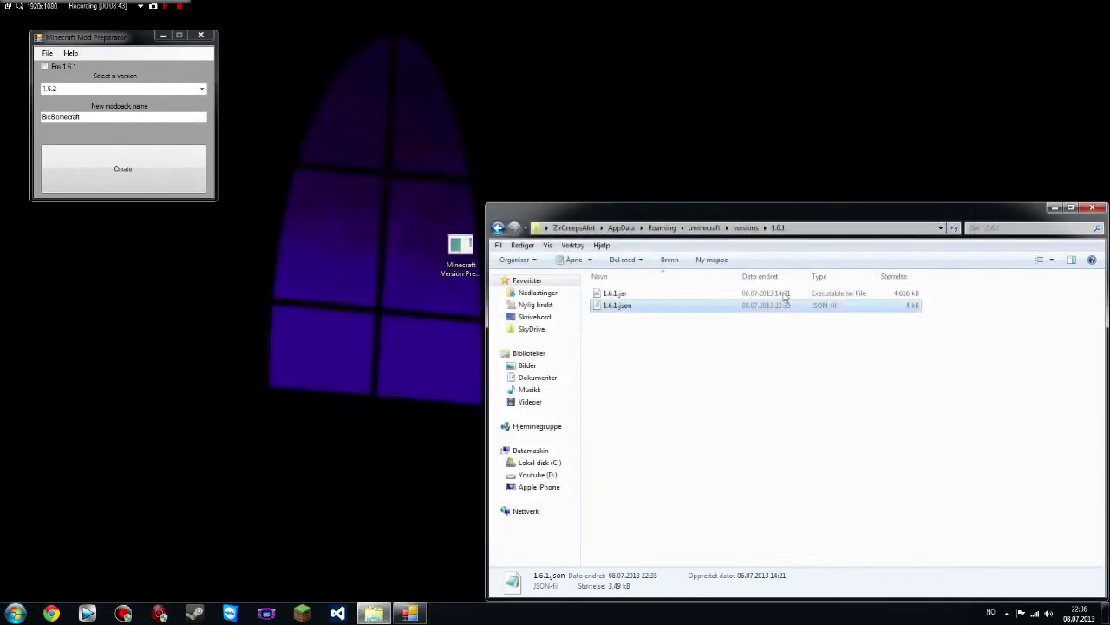
click(629, 295)
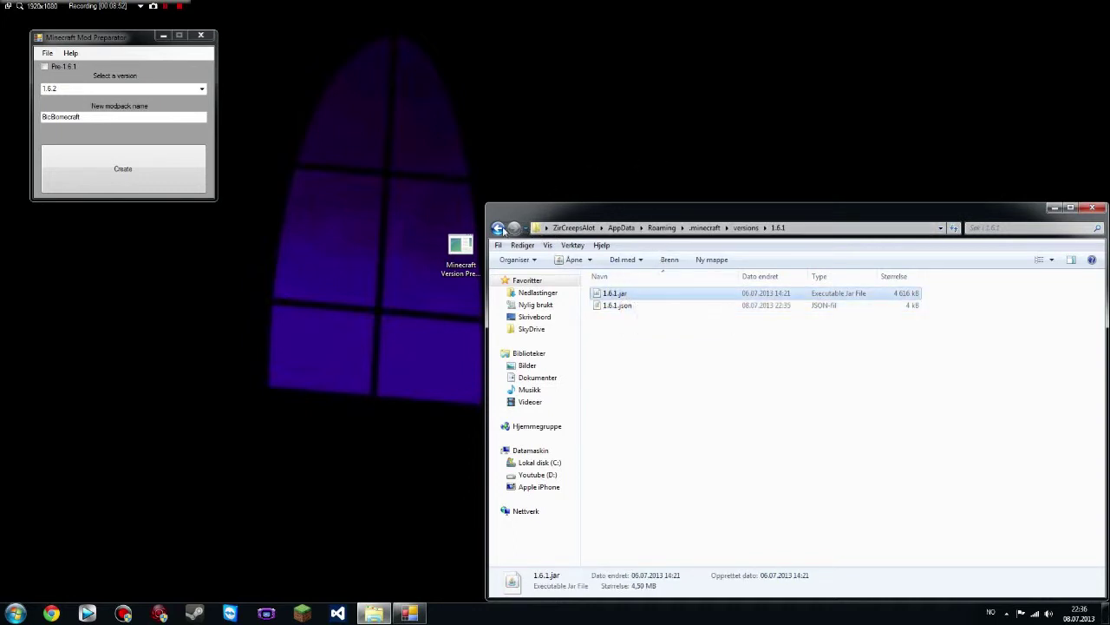
click(498, 227)
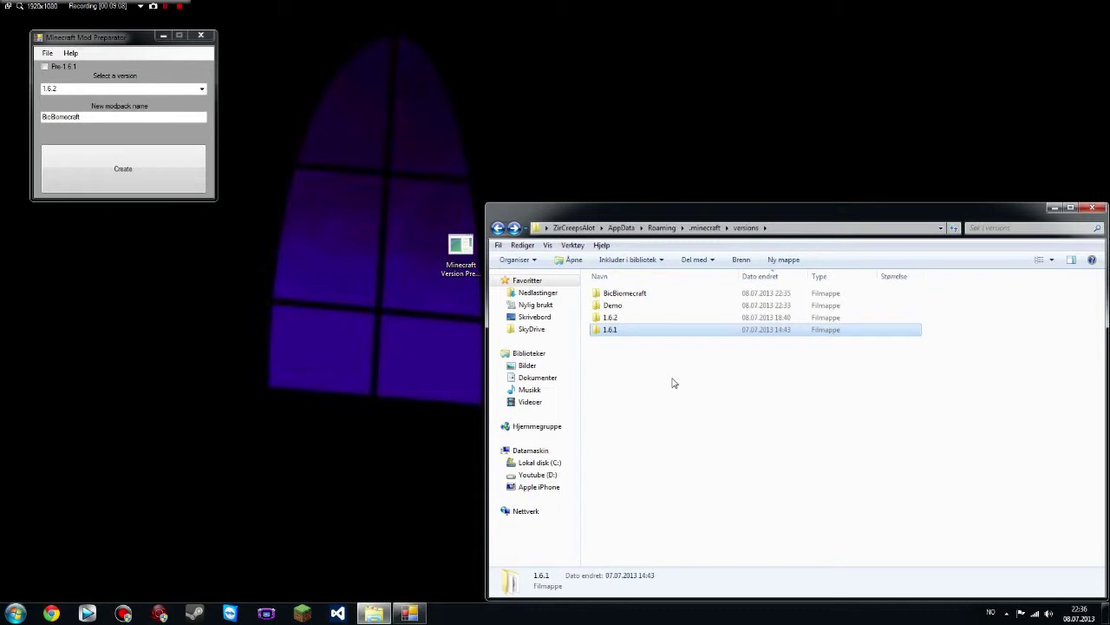
Create a modpack named 161 from version 1.6.2 in Minecraft Mod Preparator, and open its new folder.
click(93, 117)
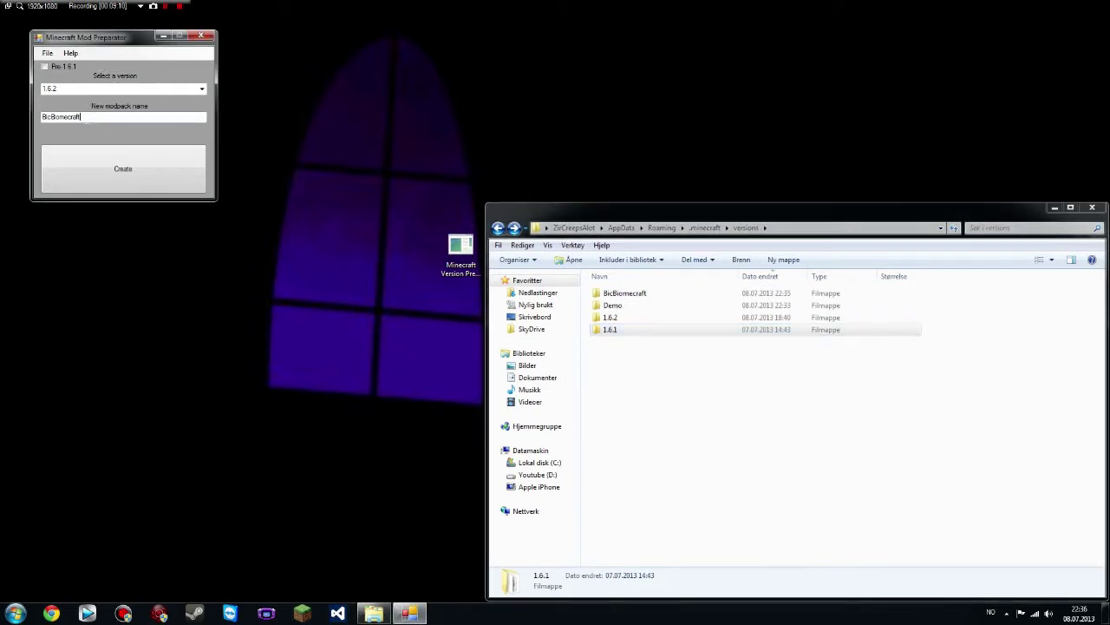
drag(67, 116, 45, 113)
text(161)
click(169, 156)
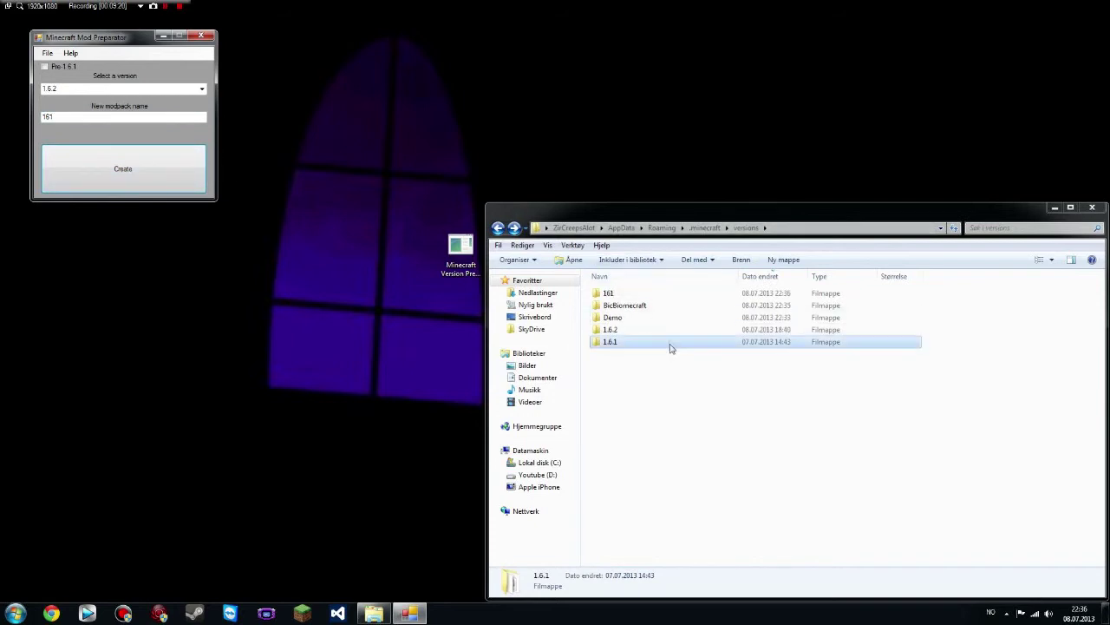
click(656, 295)
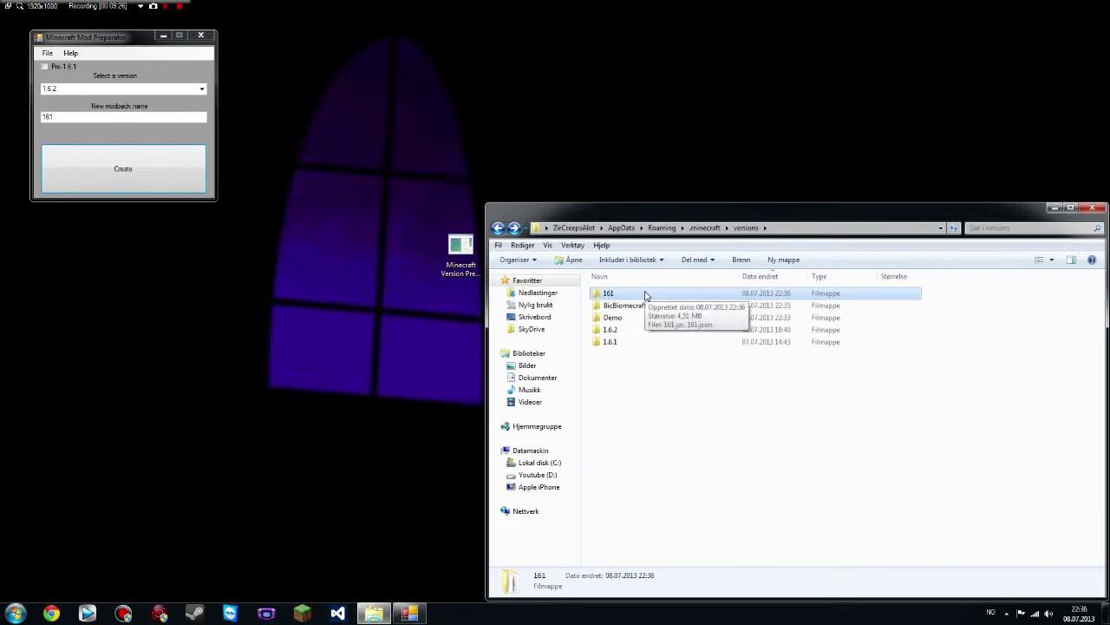
double_click(646, 296)
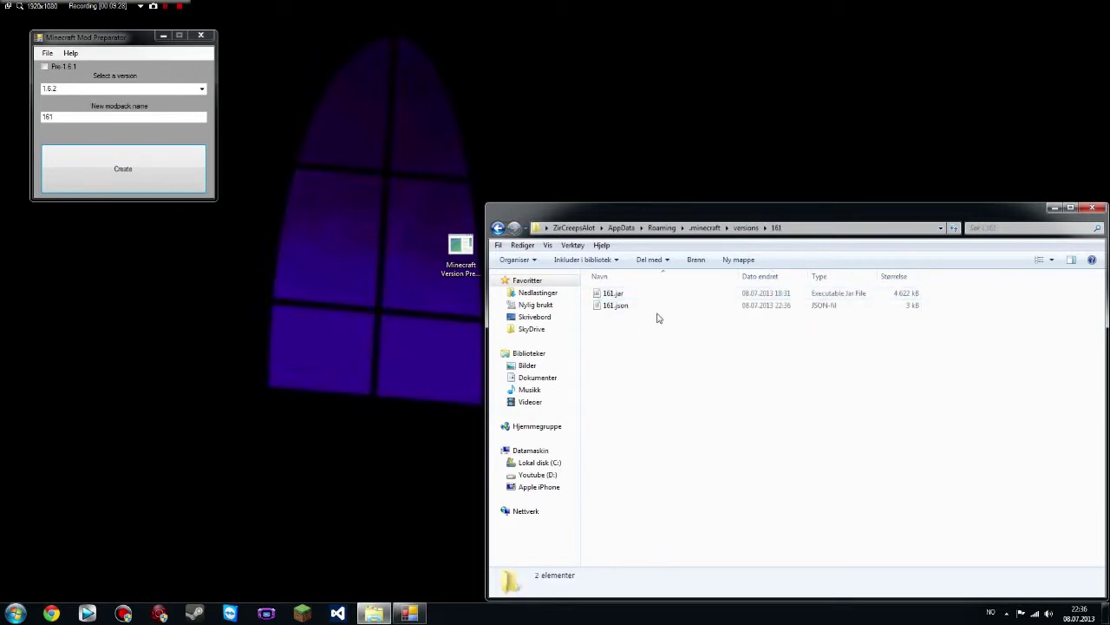
Start the Minecraft launcher, save the (Default) profile with version release 161, and launch the game offline.
click(302, 613)
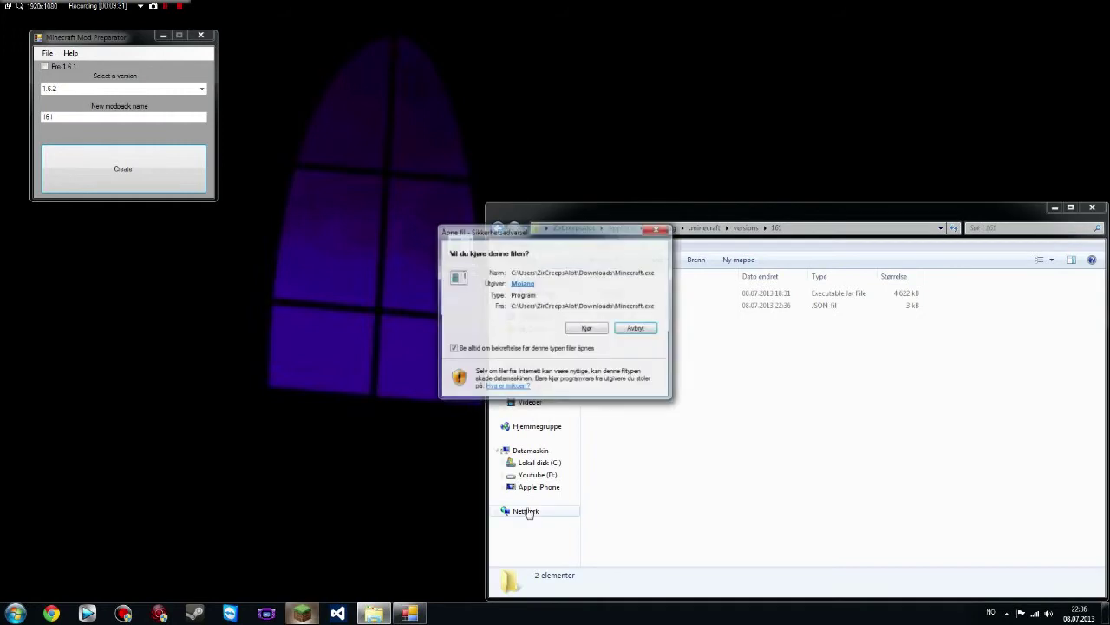
click(588, 328)
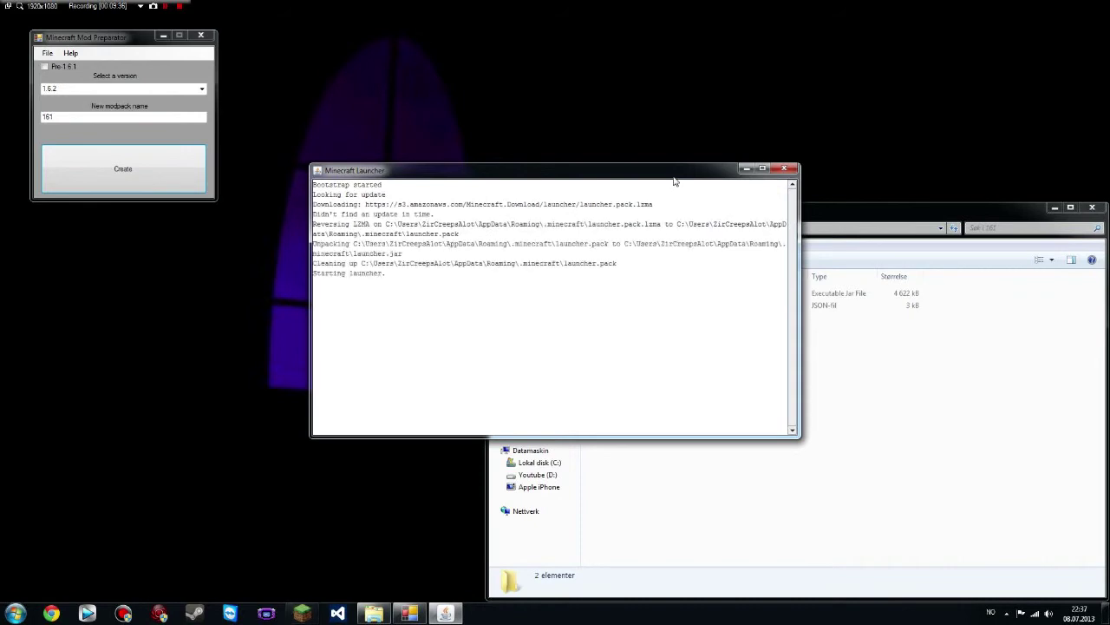
click(799, 232)
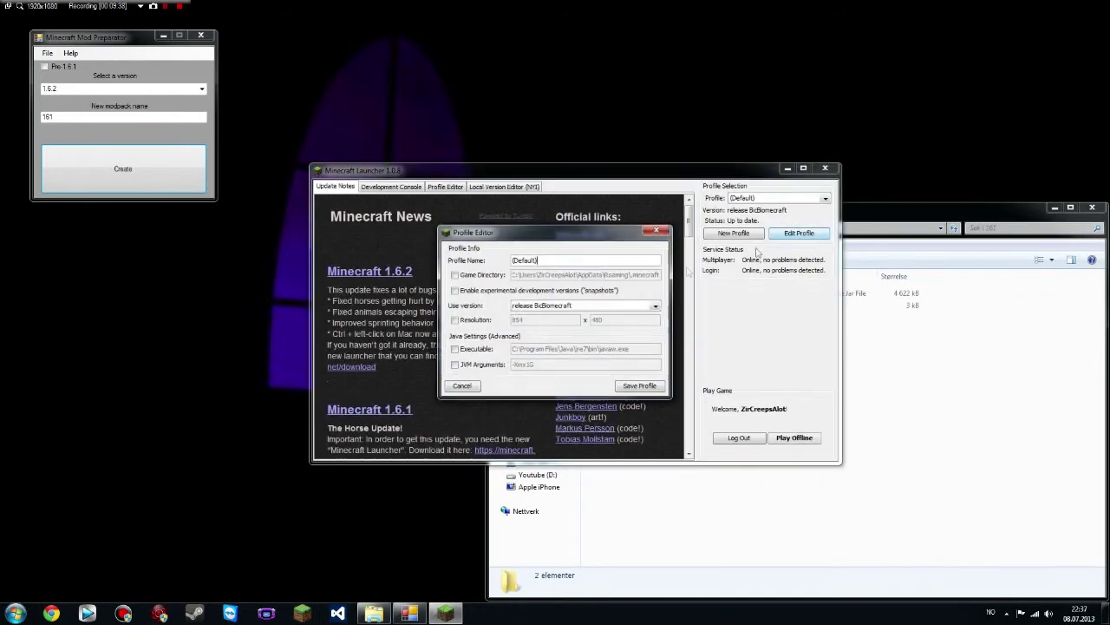
click(654, 306)
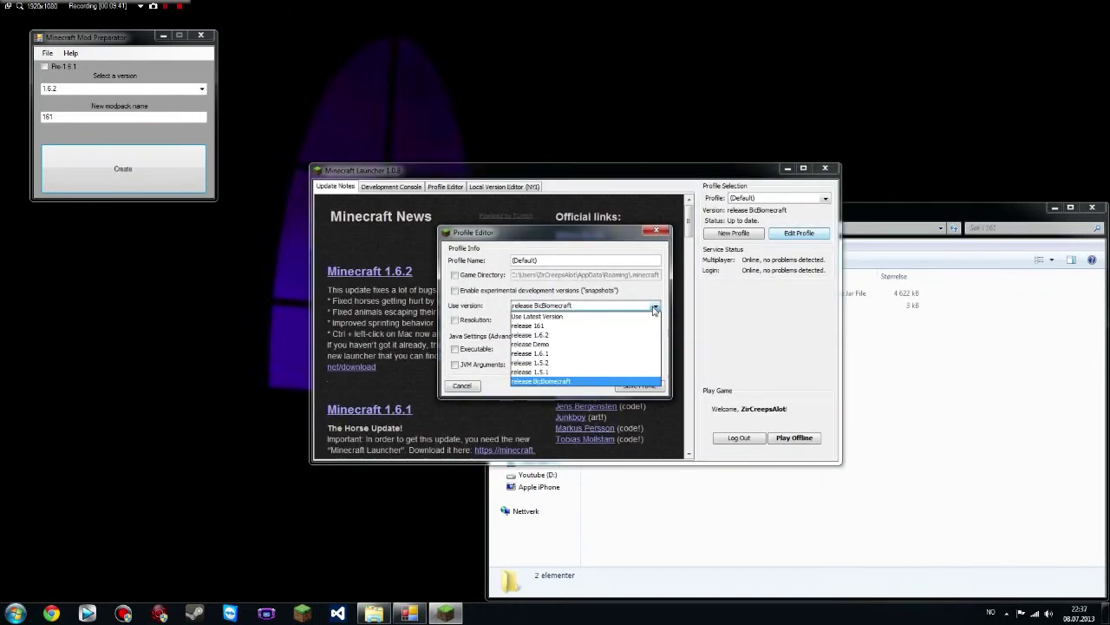
click(611, 326)
click(642, 387)
click(794, 438)
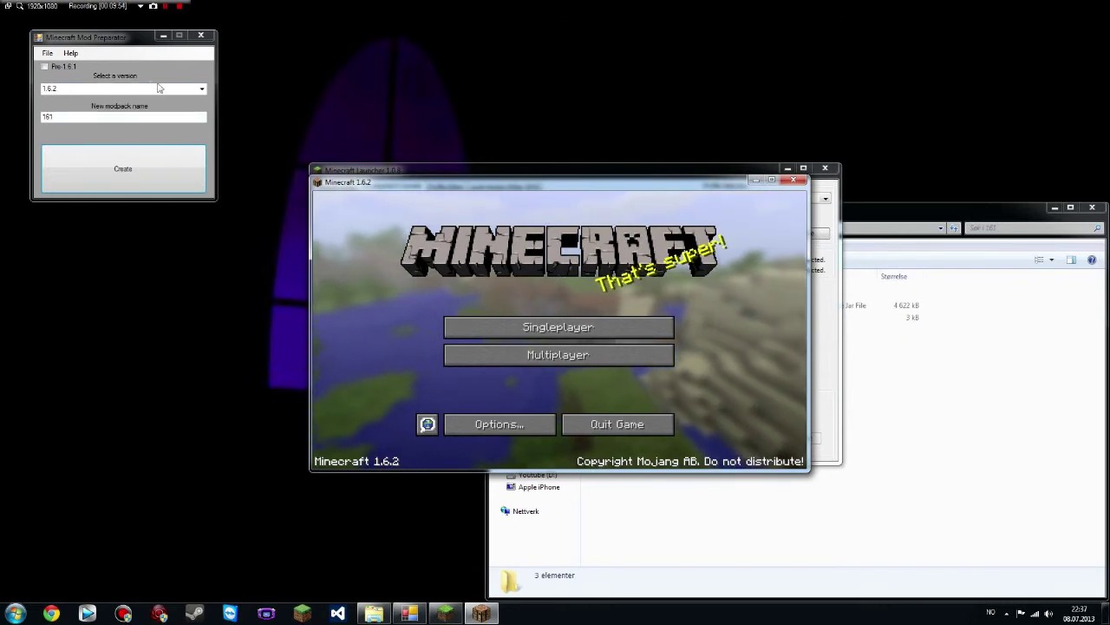
Select version 1.6.1 in Minecraft Mod Preparator, and close the game and launcher, returning to the versions folder.
click(187, 88)
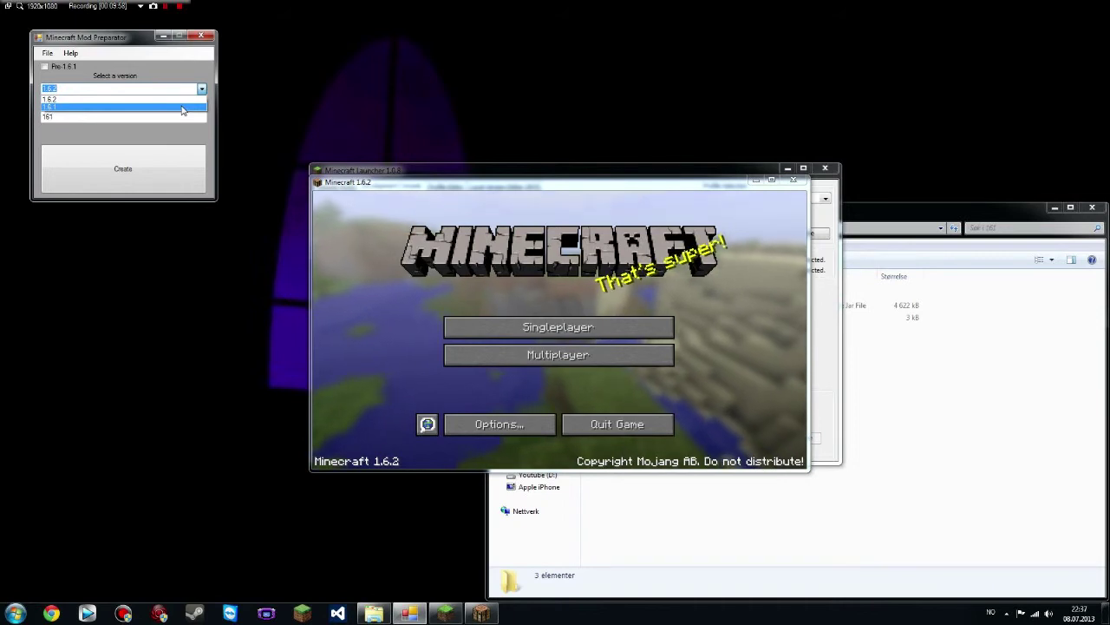
click(182, 107)
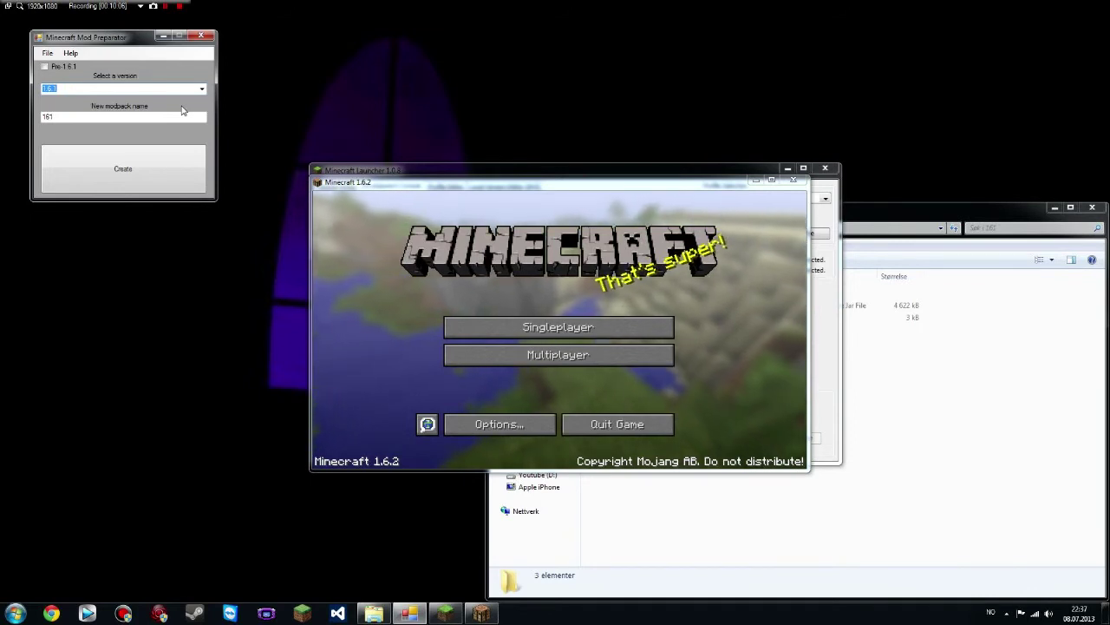
click(794, 179)
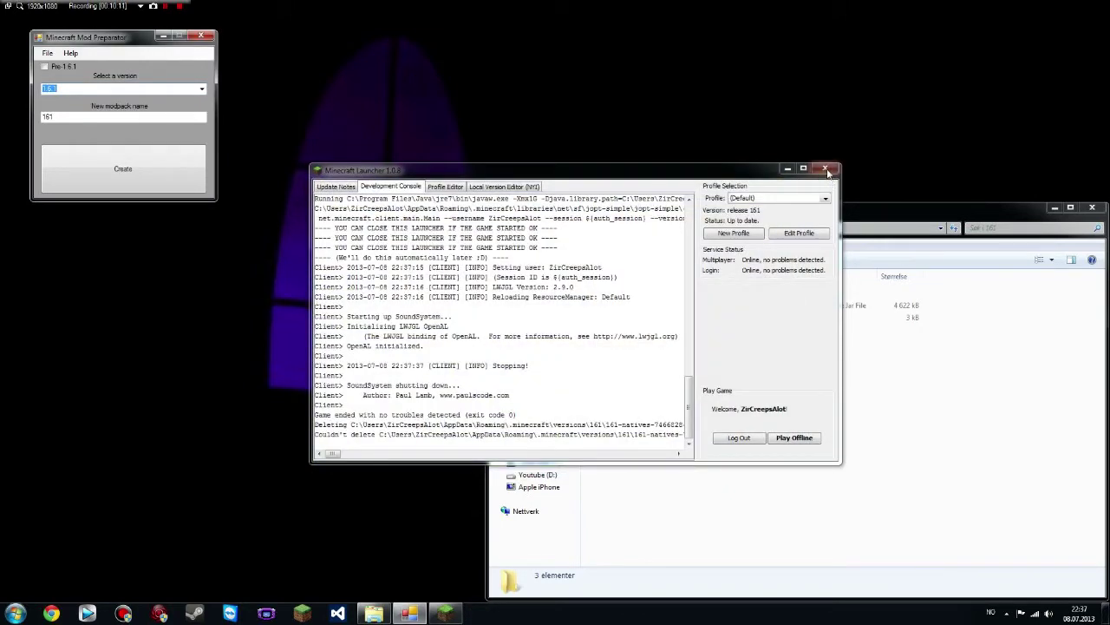
click(828, 171)
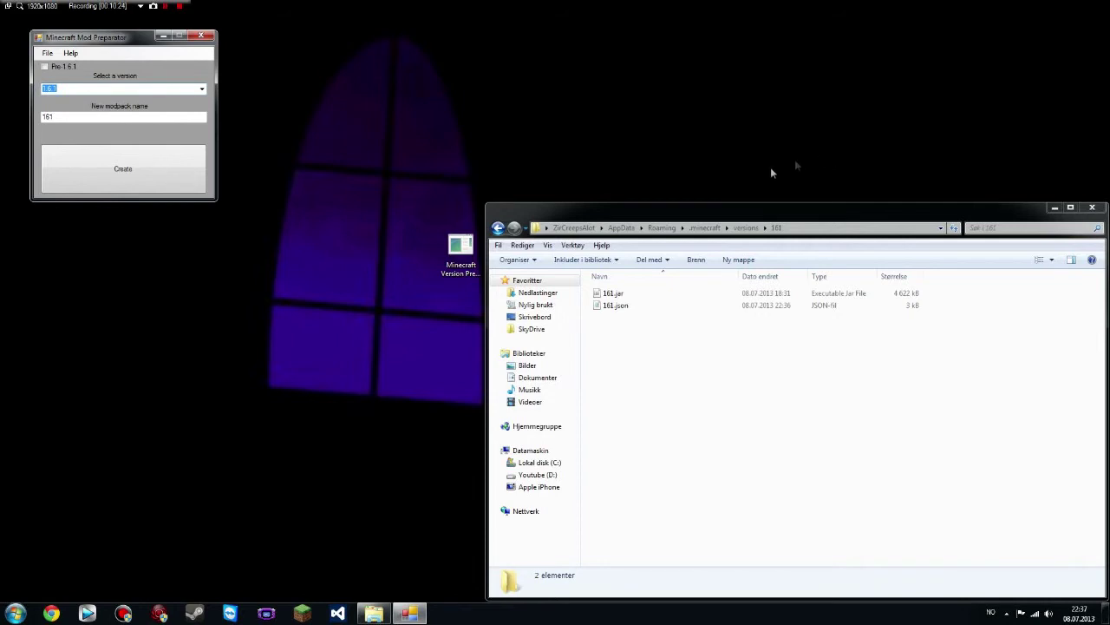
click(498, 227)
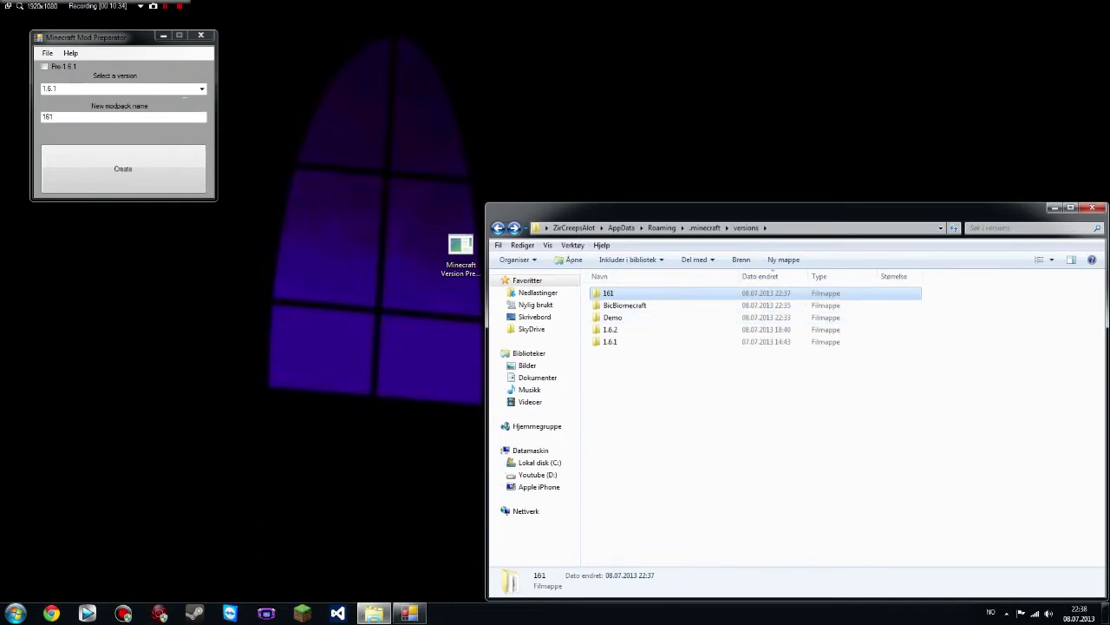
Review the changelog of Minecraft Mod Preparator and close it.
click(51, 38)
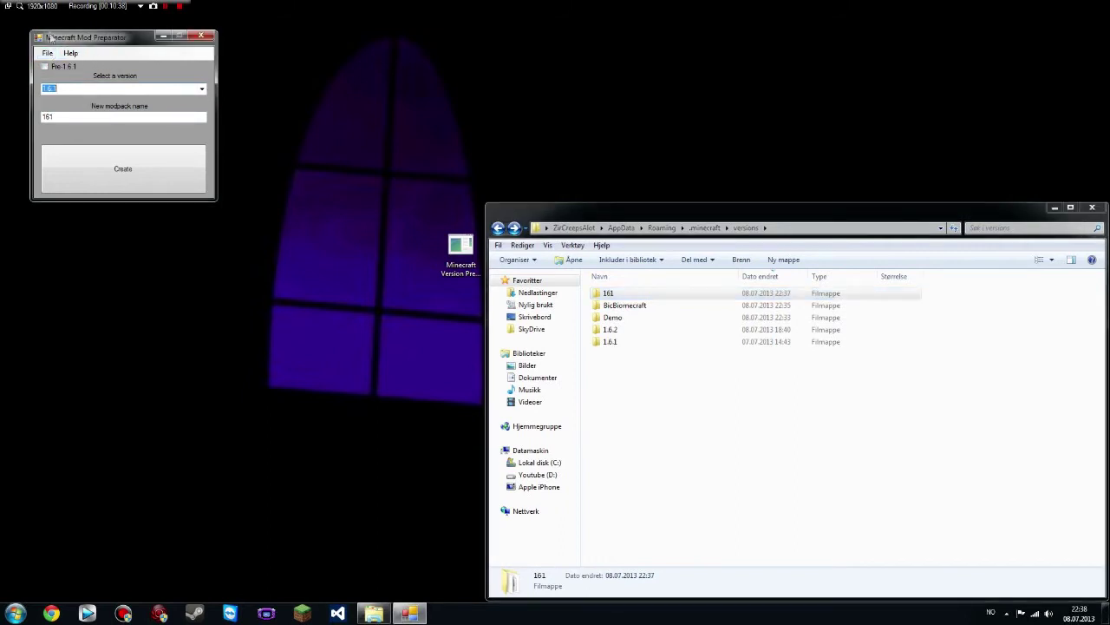
click(48, 53)
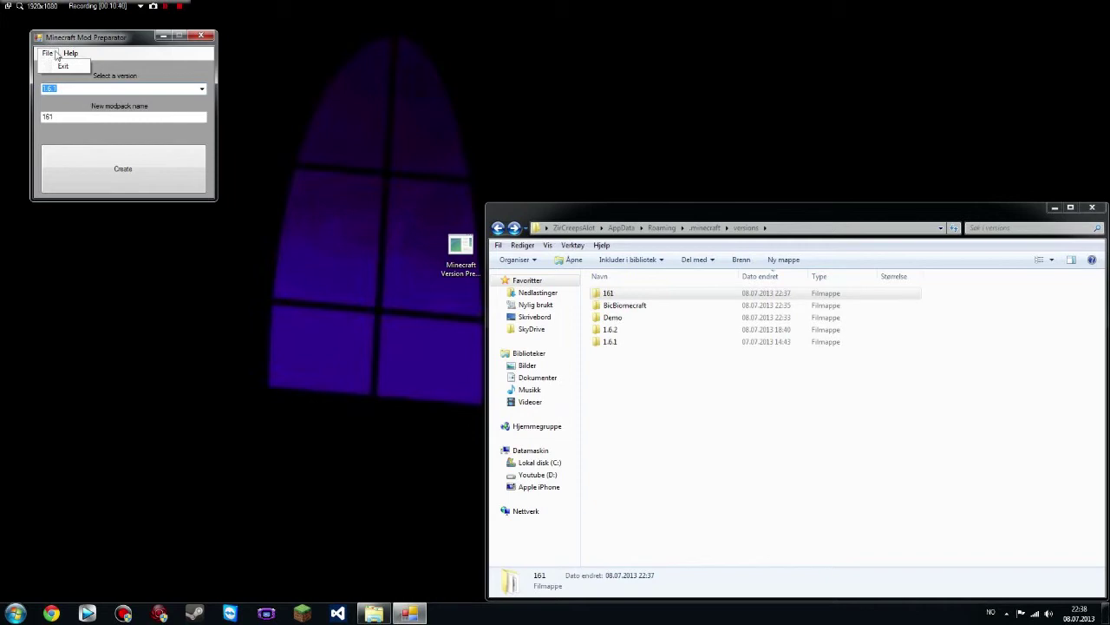
click(52, 54)
click(50, 55)
click(50, 54)
click(71, 54)
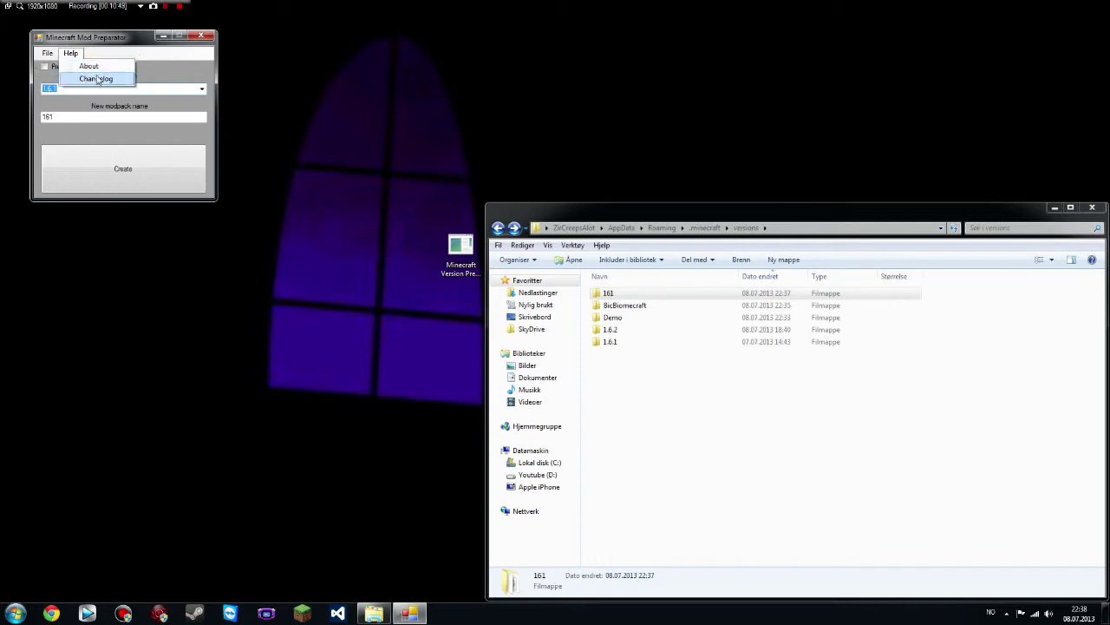
click(98, 80)
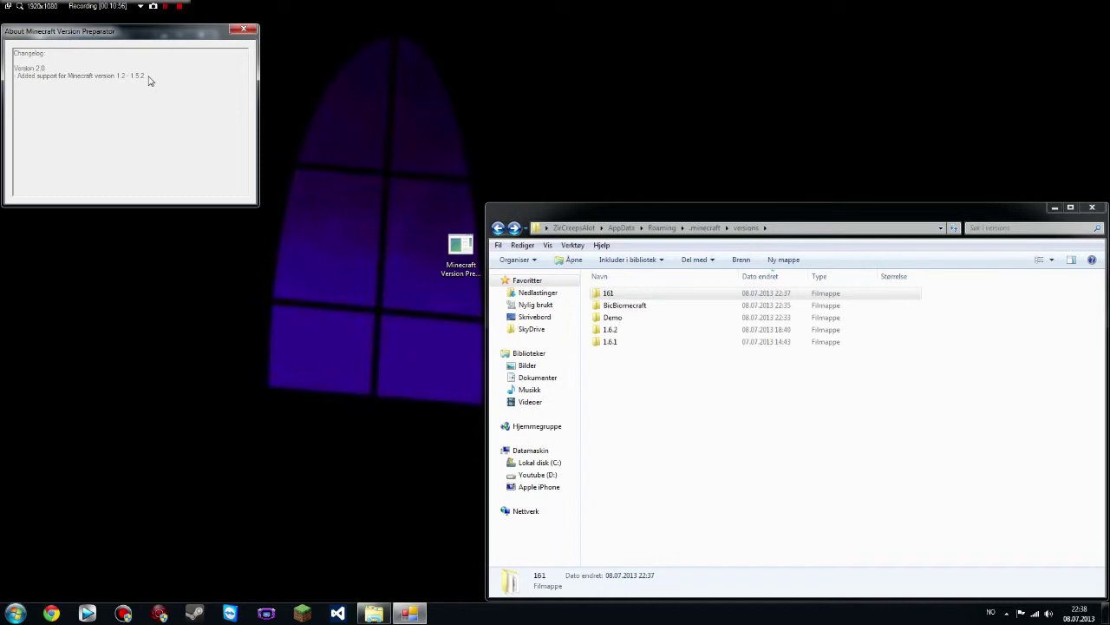
click(244, 30)
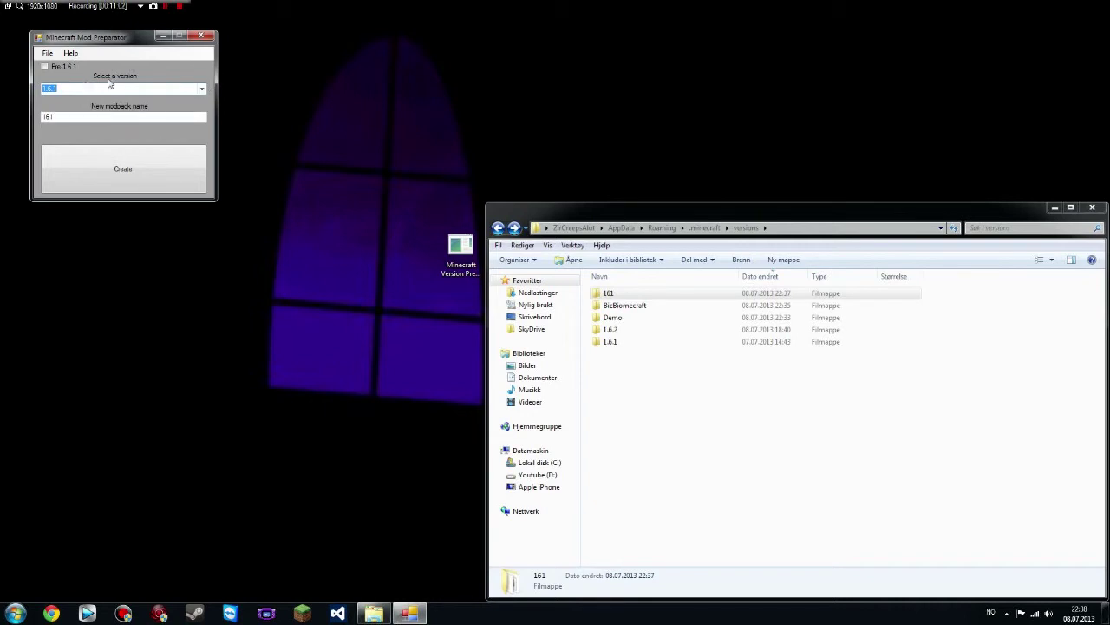
Enable the Pre-1.6.1 option to check its list of available versions, and turn the option off again.
click(46, 66)
click(202, 90)
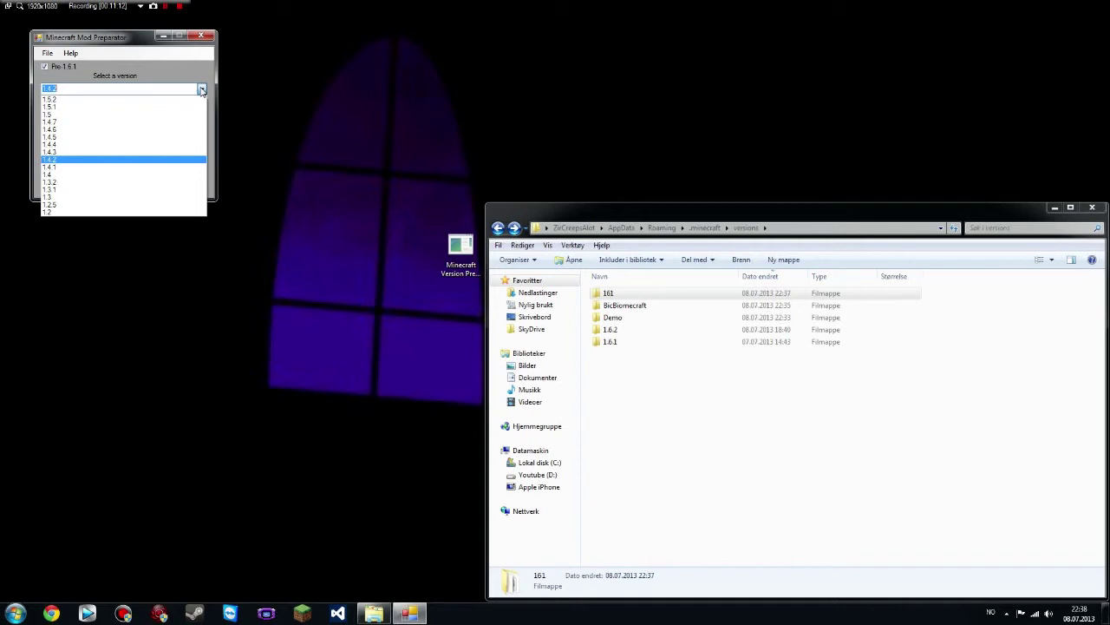
click(50, 64)
click(45, 67)
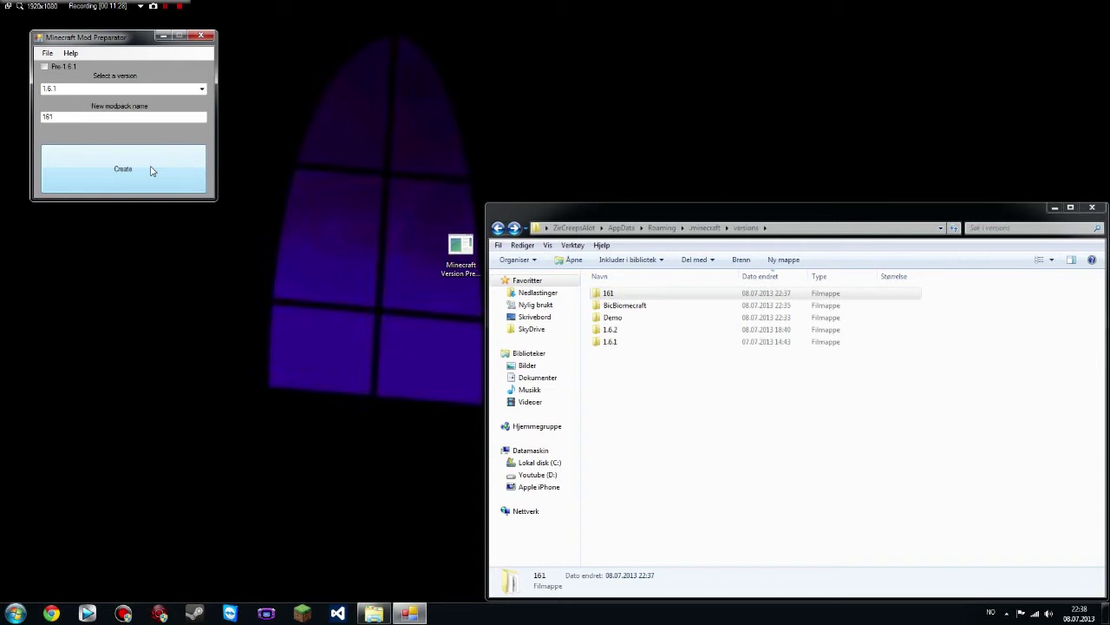
Examine the original JSON and JAR files in the 1.6.1 version folder, and return to the versions folder.
double_click(611, 342)
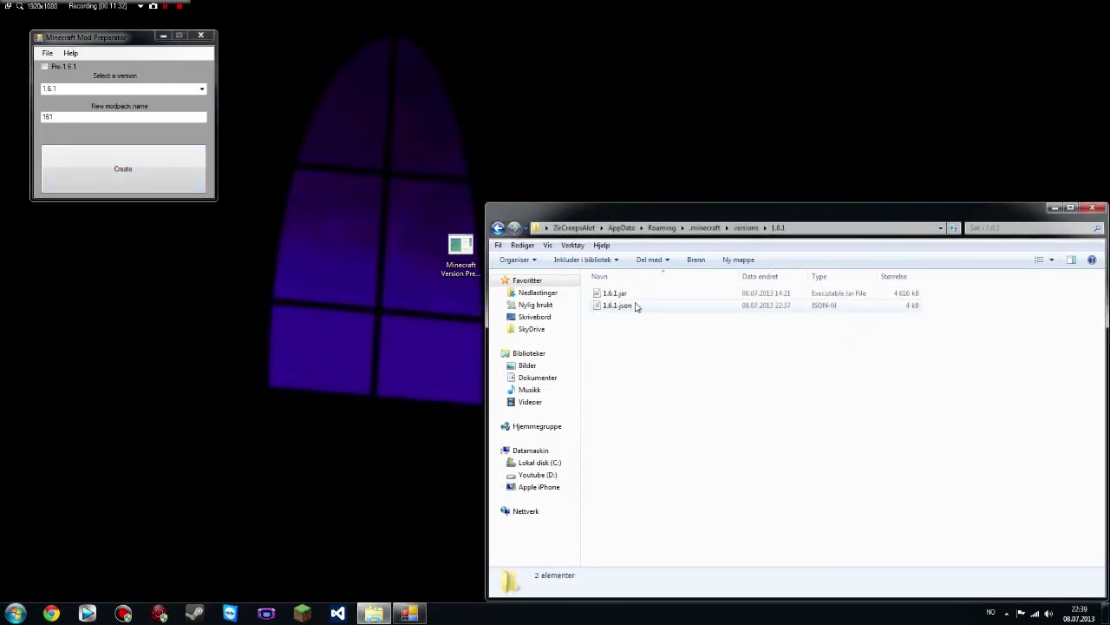
click(635, 306)
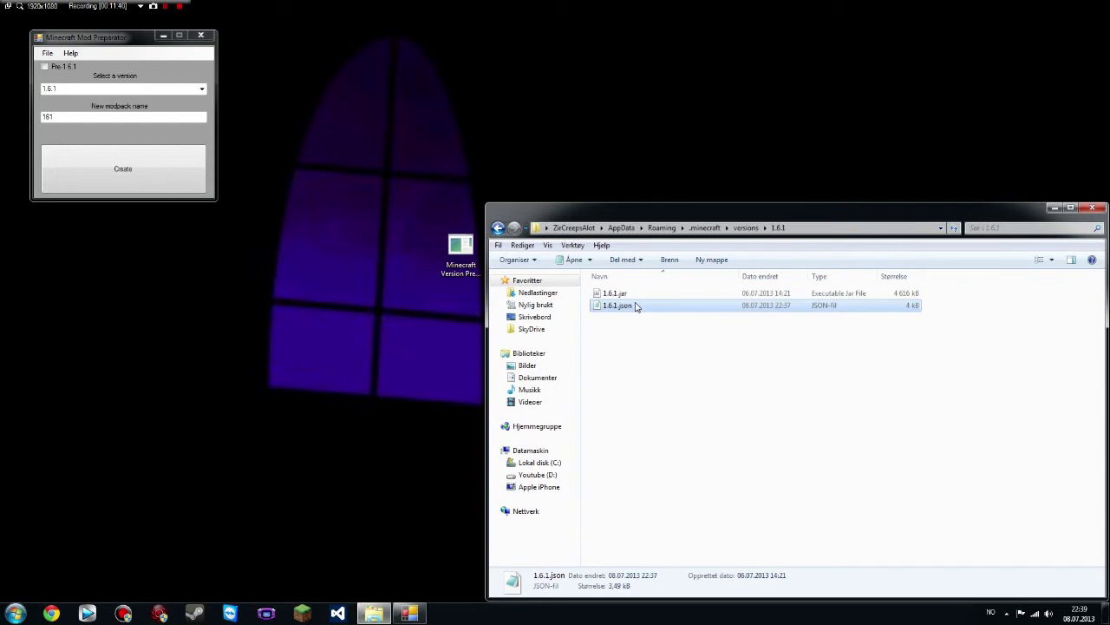
click(460, 247)
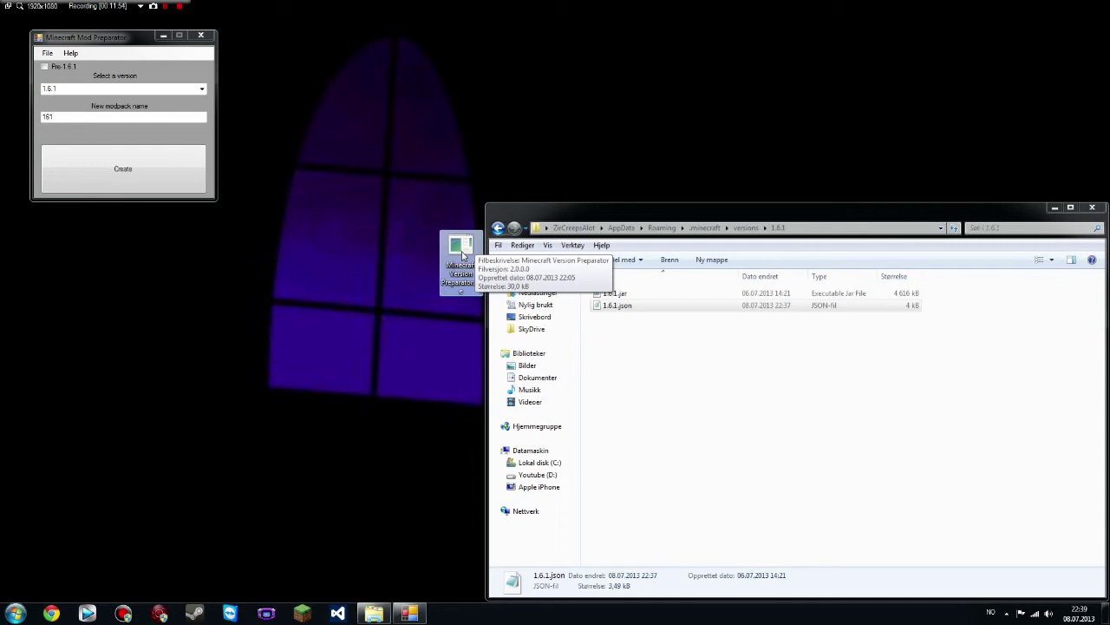
right_click(670, 295)
click(638, 295)
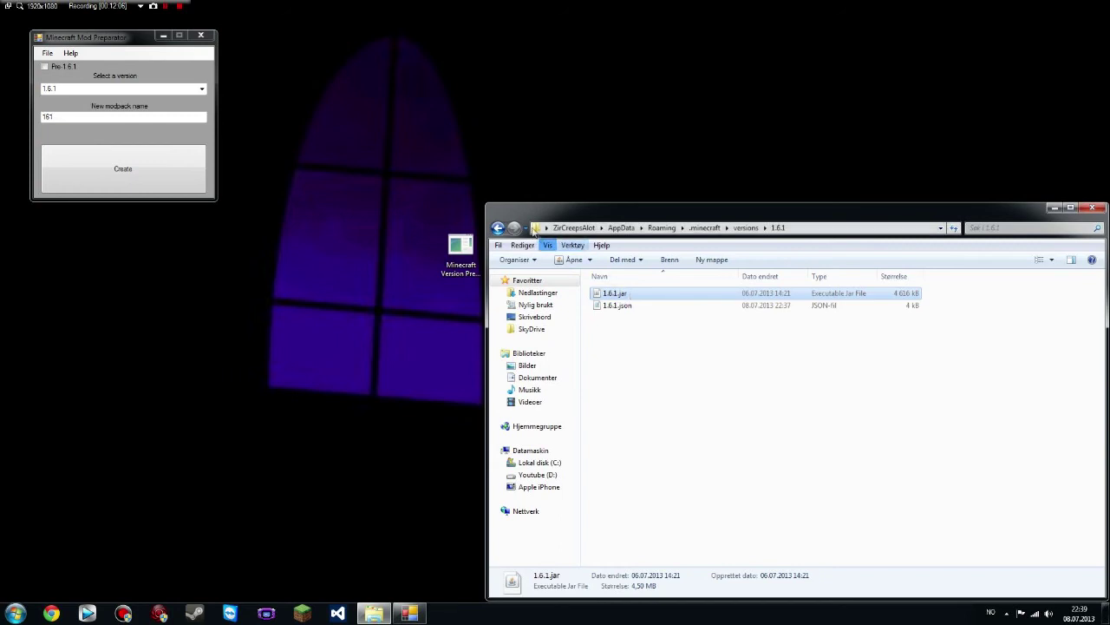
click(498, 227)
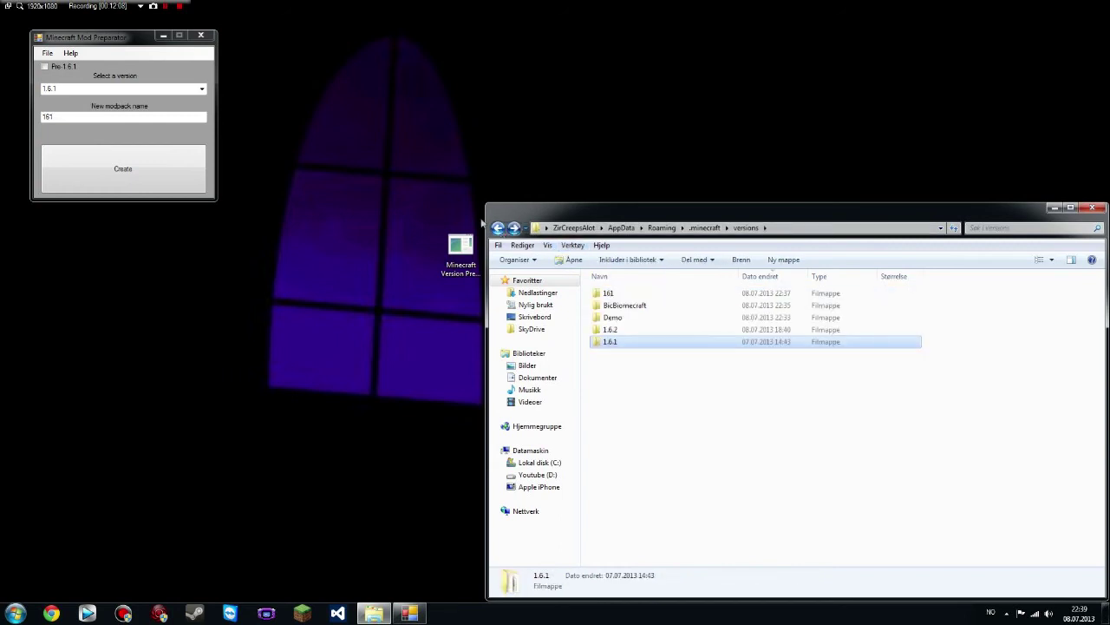